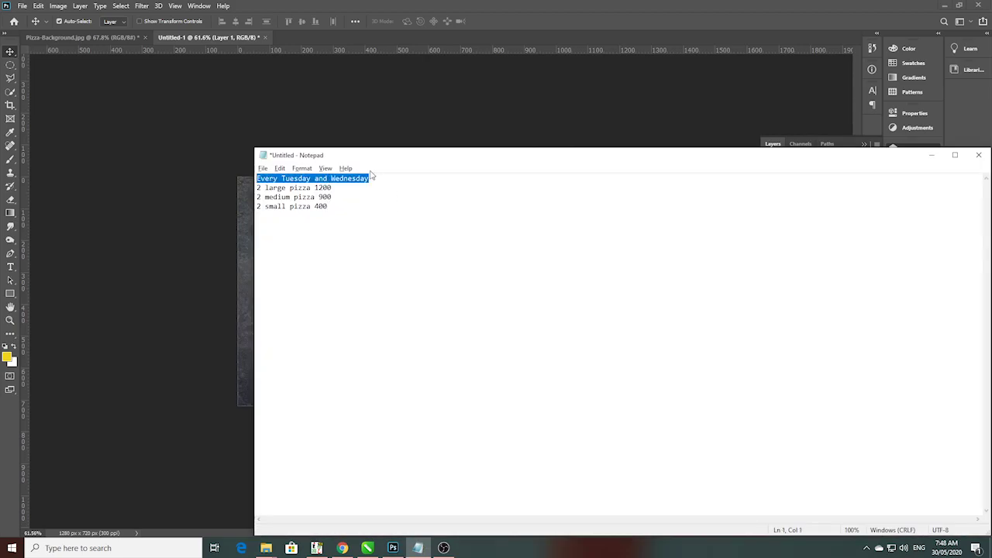
# Add the yellow 'Every Tuesday and Wednesday' text, split onto two centred lines.
pyautogui.click(465, 122)
pyautogui.press('t')
pyautogui.click(435, 264)
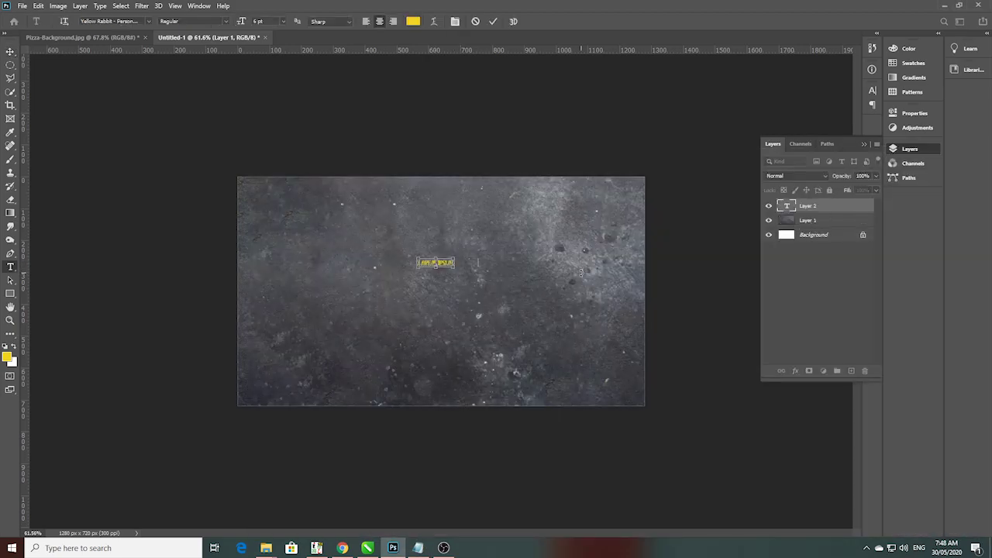
pyautogui.write('EVERY TUESDAY AND WEDNESDAY')
pyautogui.click(454, 239)
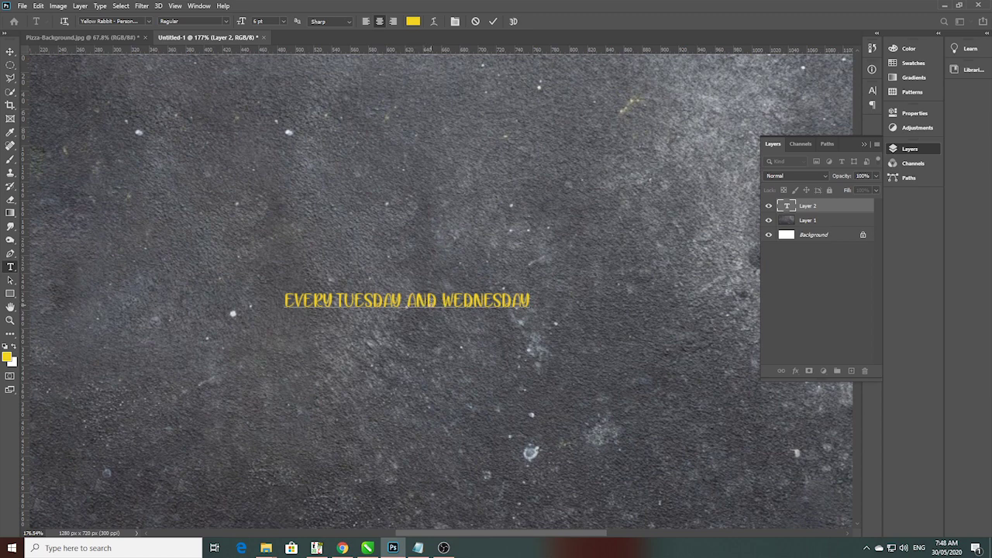
pyautogui.press('Return')
pyautogui.hotkey('ctrl', 'Return')
# Move the text to the top-left corner and duplicate it for a centred copy.
pyautogui.press('v')
pyautogui.moveTo(389, 279); pyautogui.dragTo(403, 295)
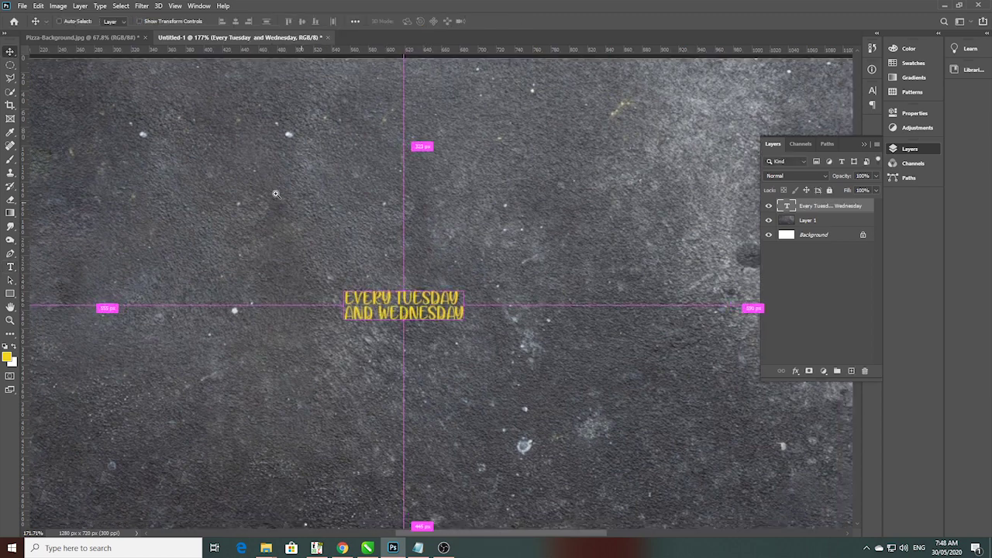
pyautogui.keyDown('alt'); pyautogui.scroll(-5, 322, 229); pyautogui.keyUp('alt')
pyautogui.moveTo(322, 229)
pyautogui.mouseDown()
pyautogui.moveTo(194, 164)
pyautogui.moveTo(425, 263)
pyautogui.mouseUp()
pyautogui.press('t')
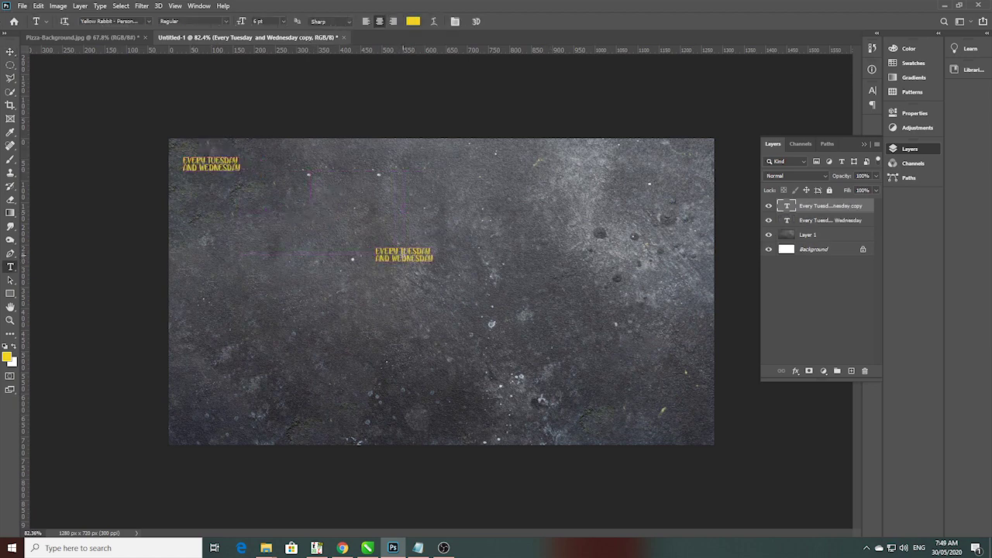
pyautogui.hotkey('ctrl', 'a')
# Replace the copy's text with 'large pizza' and scale it up around its centre.
pyautogui.click(417, 548)
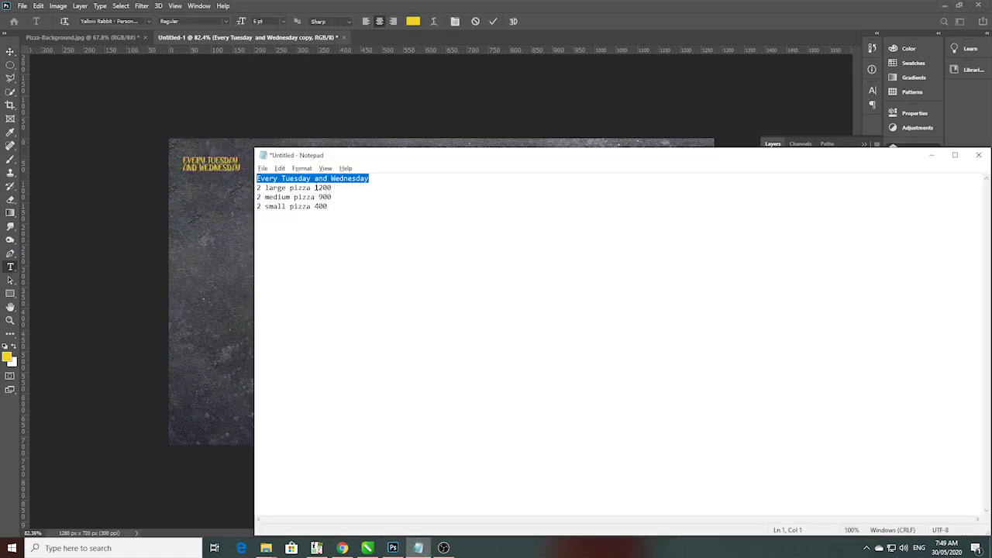
pyautogui.click(464, 4)
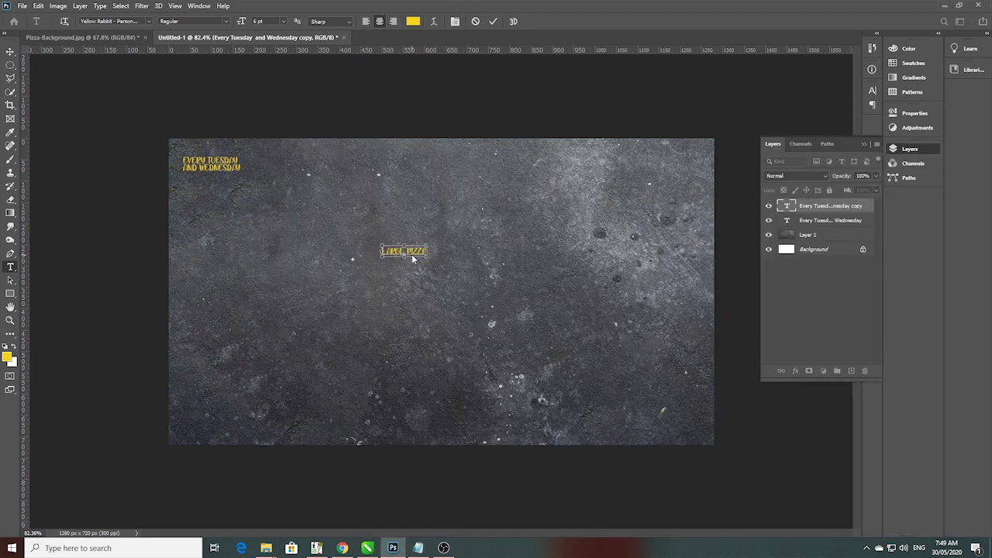
pyautogui.hotkey('ctrl', 'Return')
pyautogui.press('v')
pyautogui.hotkey('ctrl', 't')
pyautogui.keyDown('alt'); pyautogui.moveTo(427, 247); pyautogui.dragTo(508, 180); pyautogui.keyUp('alt')
pyautogui.press('Return')
# Split the heading onto two lines, LARGE and PIZZA.
pyautogui.press('t')
pyautogui.click(411, 251)
pyautogui.press('Return')
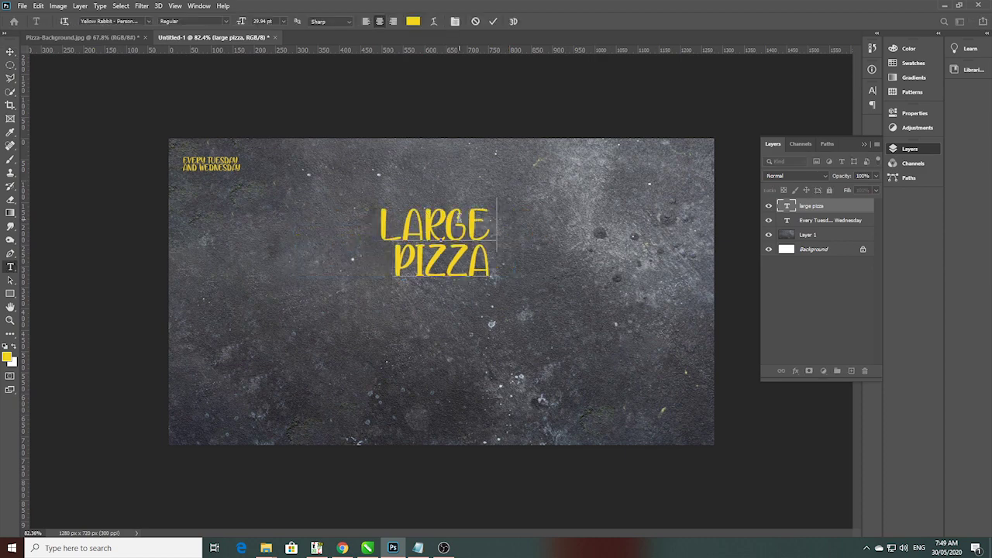
pyautogui.hotkey('ctrl', 'Return')
# Enlarge the LARGE PIZZA heading further, nudge it up, and open Place Embedded.
pyautogui.press('v')
pyautogui.hotkey('ctrl', 't')
pyautogui.keyDown('alt'); pyautogui.moveTo(498, 199); pyautogui.dragTo(551, 160); pyautogui.keyUp('alt')
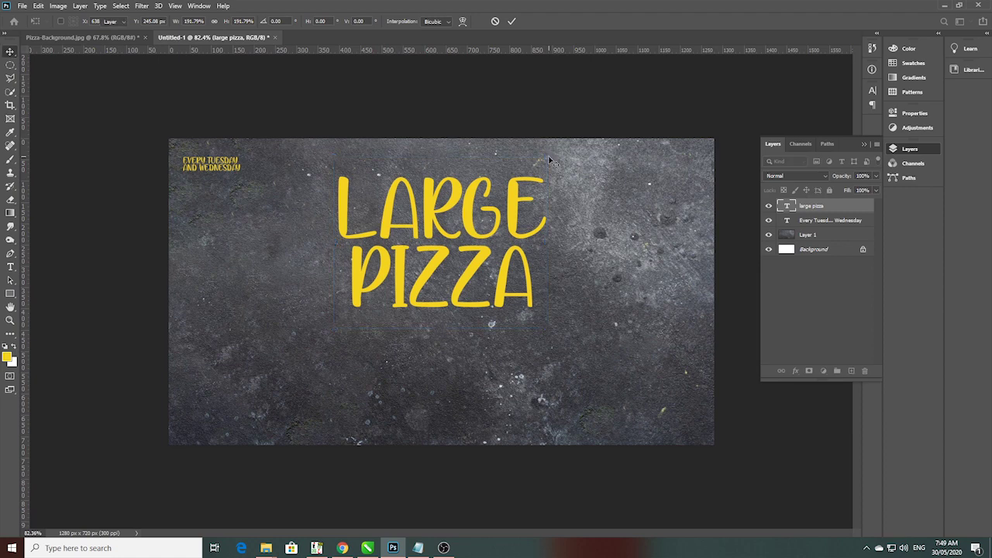
pyautogui.press('Return')
pyautogui.moveTo(430, 193); pyautogui.dragTo(430, 188)
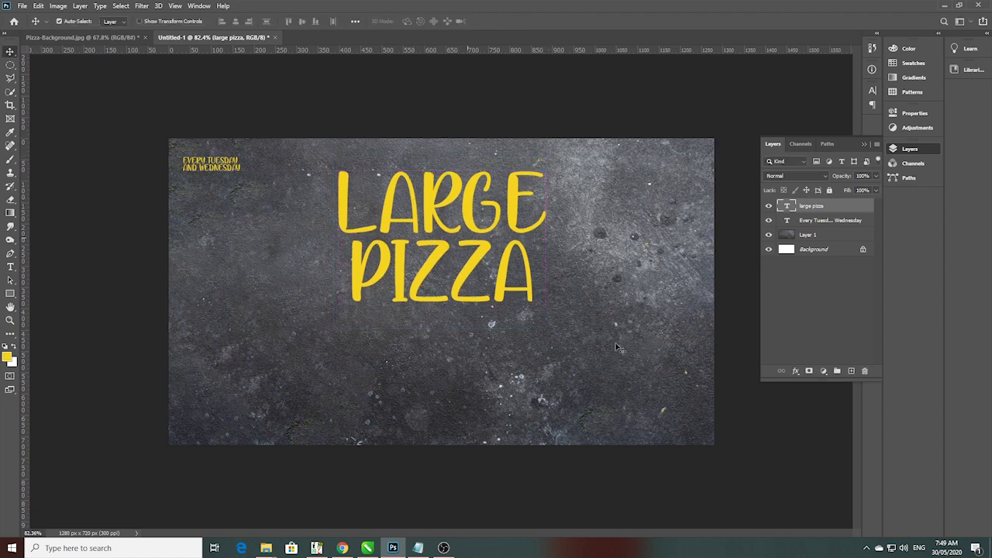
pyautogui.click(23, 5)
pyautogui.click(80, 213)
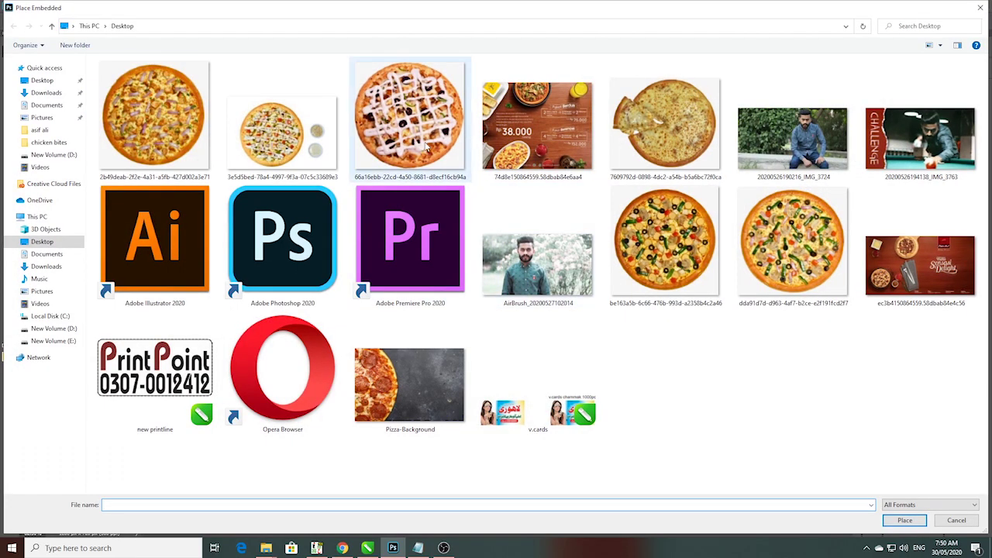
# Place the sauce-drizzled pizza photo, mask out its white background, and move it lower left.
pyautogui.doubleClick(426, 146)
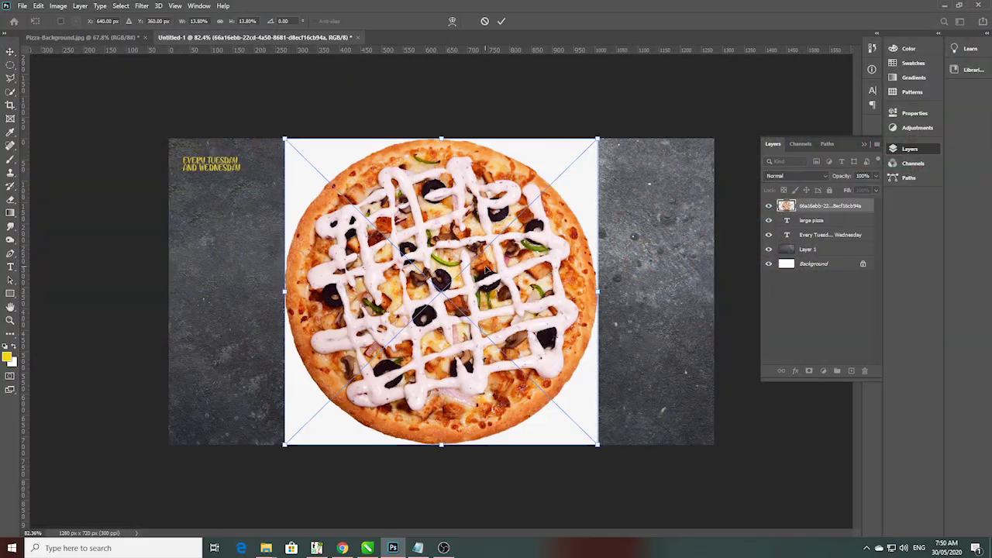
pyautogui.click(12, 92)
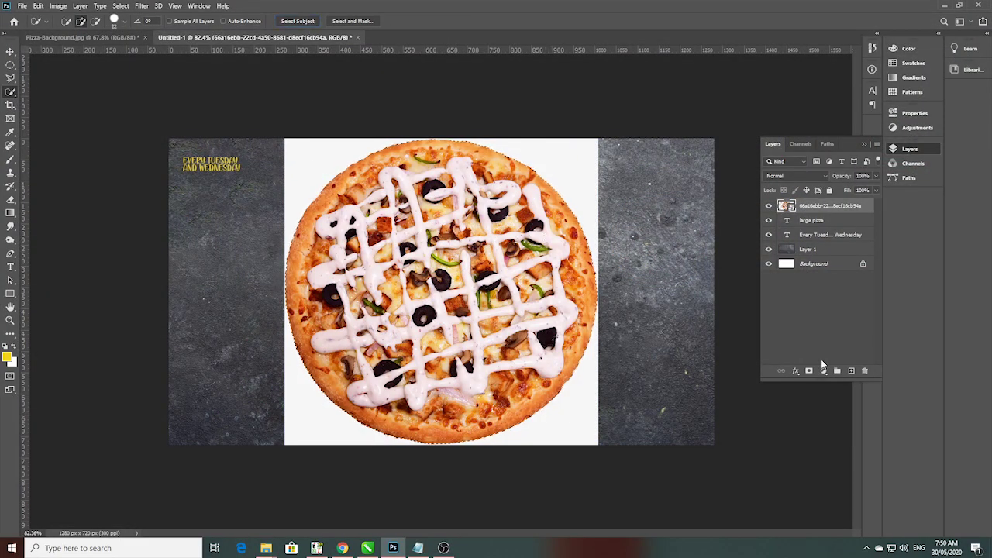
pyautogui.click(809, 370)
pyautogui.press('v')
pyautogui.moveTo(513, 241); pyautogui.dragTo(282, 328)
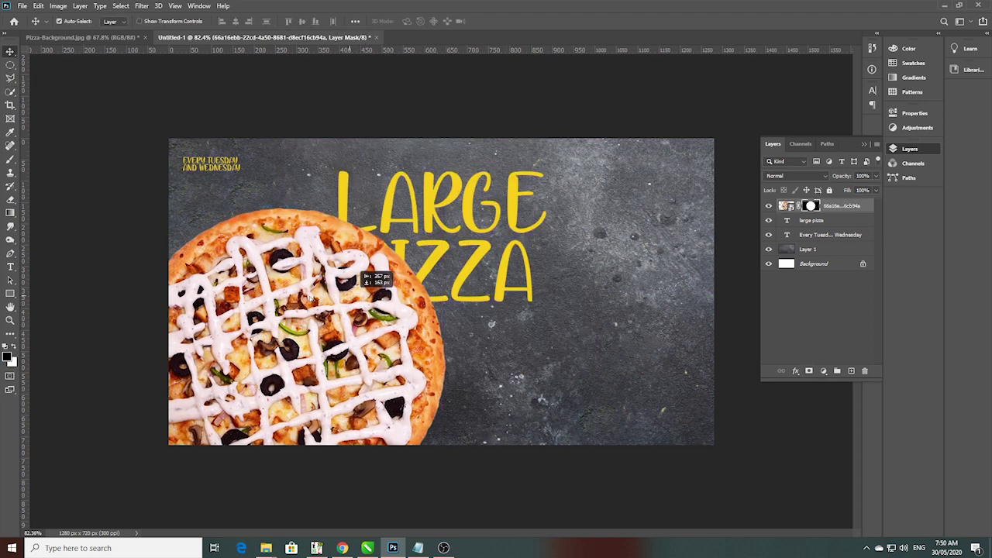
# Shrink the pizza to about 75%, tuck it into the bottom-left corner, and reopen Place Embedded.
pyautogui.hotkey('ctrl', 't')
pyautogui.moveTo(368, 224); pyautogui.dragTo(333, 257)
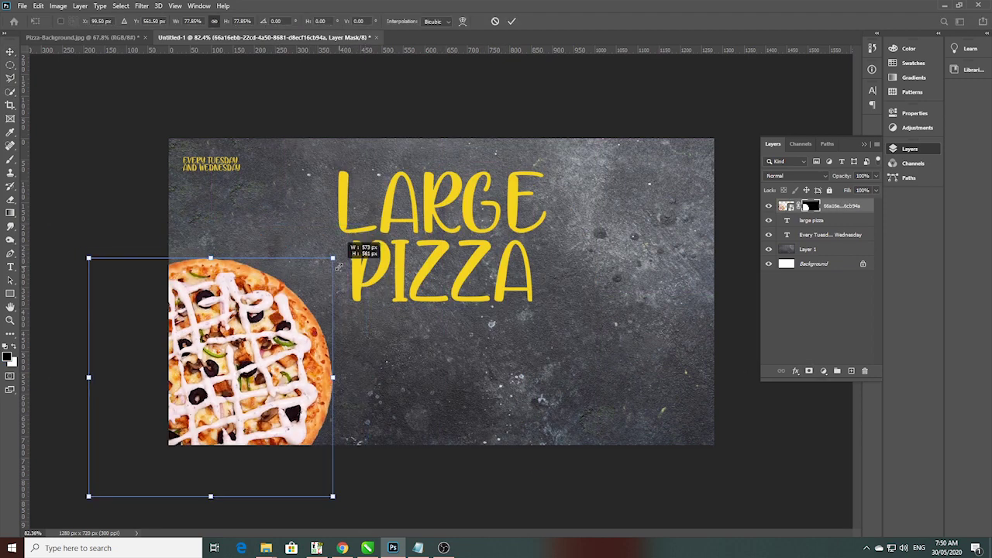
pyautogui.moveTo(238, 323); pyautogui.dragTo(260, 353)
pyautogui.press('Return')
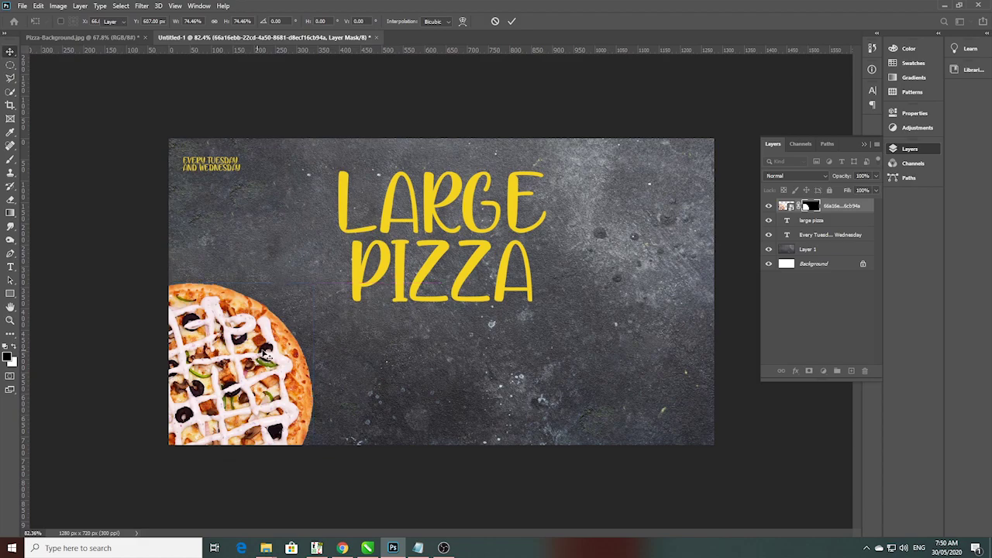
pyautogui.click(22, 6)
pyautogui.click(46, 210)
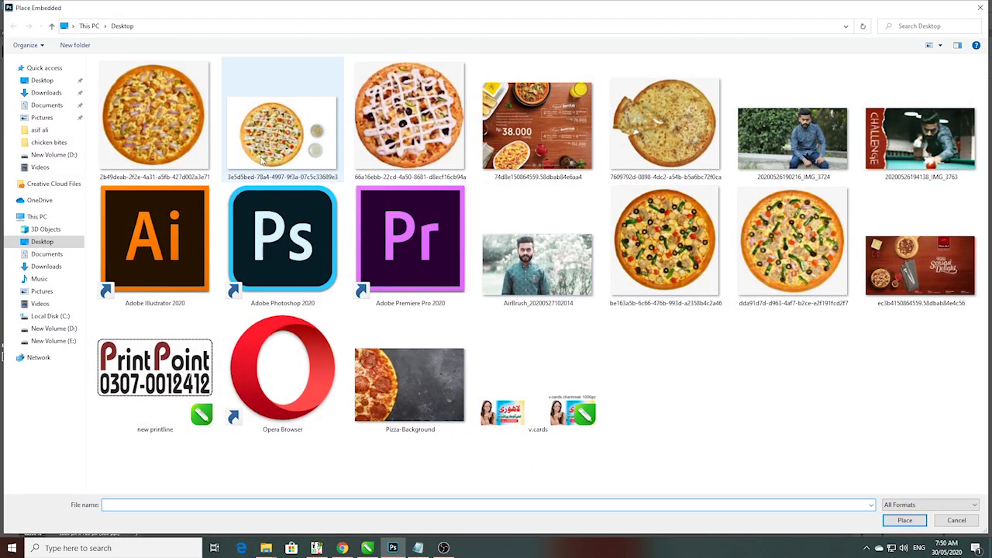
# Place the onion and chicken pizza photo and mask out its white background.
pyautogui.doubleClick(155, 116)
pyautogui.press('Return')
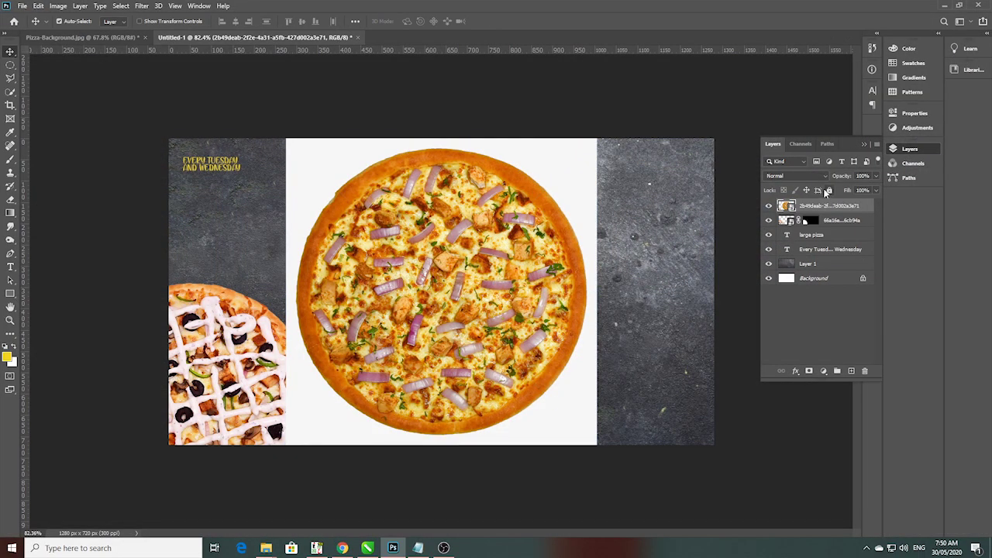
pyautogui.press('w')
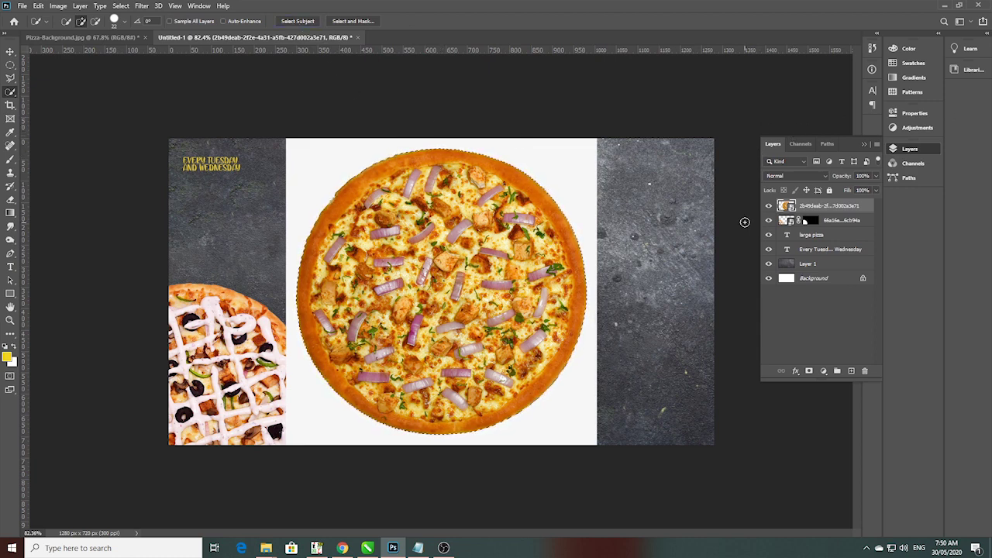
pyautogui.click(808, 370)
# Scale the onion pizza to about 77% and move it into the top-right corner.
pyautogui.hotkey('ctrl', 't')
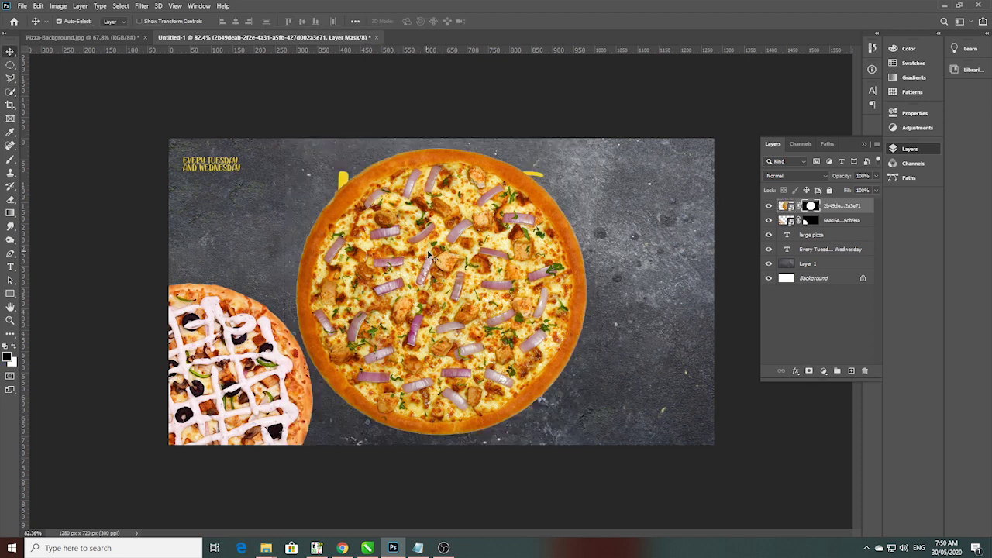
pyautogui.moveTo(441, 291); pyautogui.dragTo(319, 341)
pyautogui.moveTo(472, 195); pyautogui.dragTo(436, 227)
pyautogui.moveTo(382, 292)
pyautogui.mouseDown()
pyautogui.moveTo(246, 341)
pyautogui.moveTo(256, 336)
pyautogui.mouseUp()
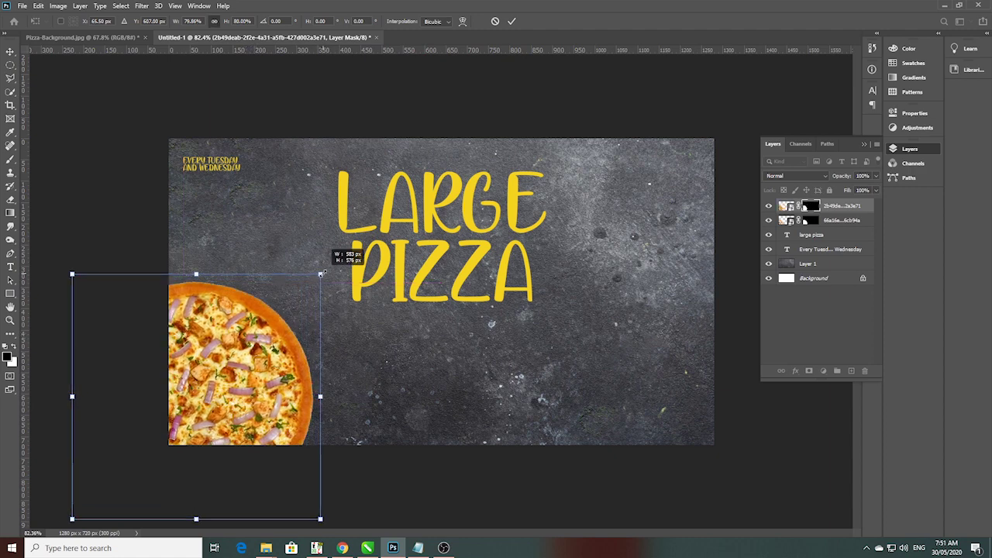
pyautogui.press('Return')
pyautogui.moveTo(242, 363); pyautogui.dragTo(752, 109)
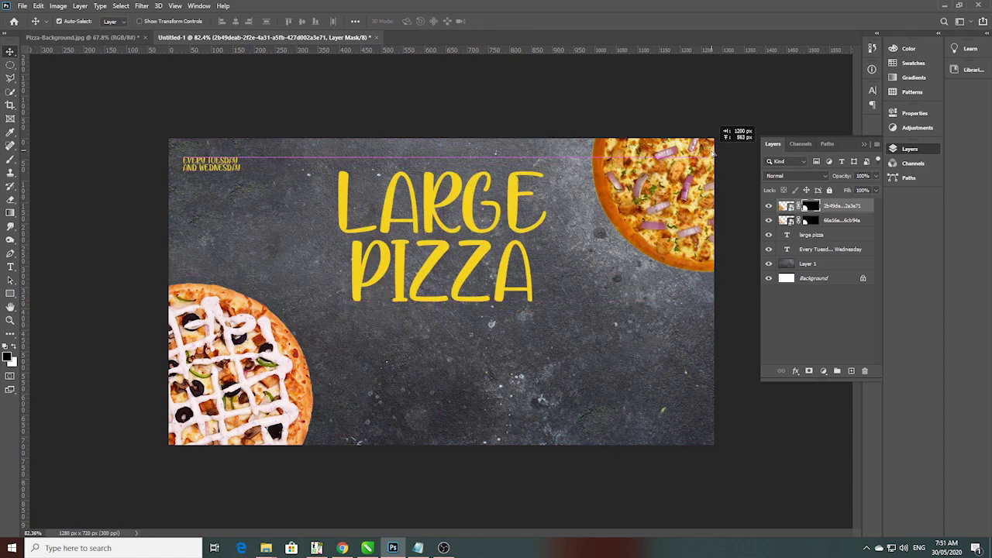
pyautogui.moveTo(668, 184); pyautogui.dragTo(667, 188)
pyautogui.click(238, 395)
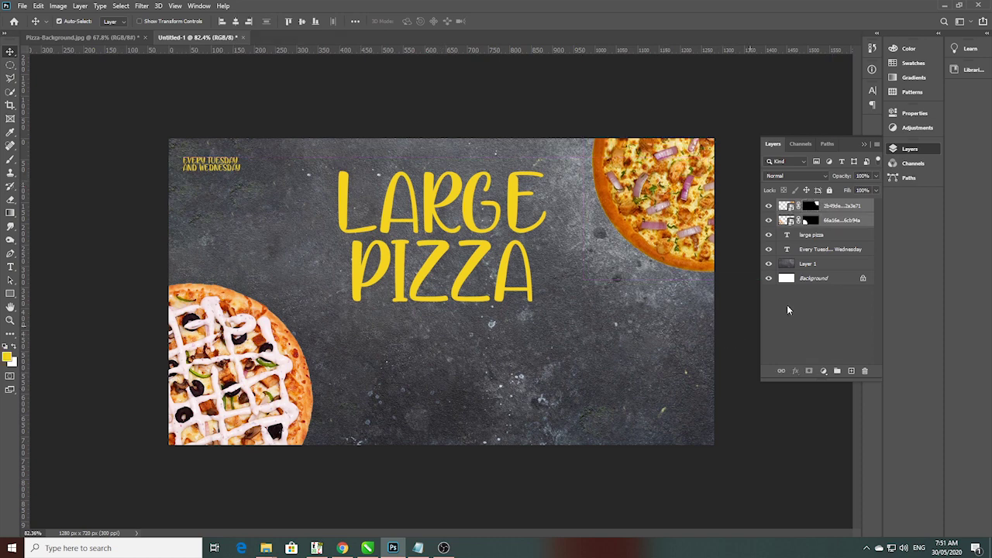
# Convert both corner pizza layers into a single smart object.
pyautogui.rightClick(837, 211)
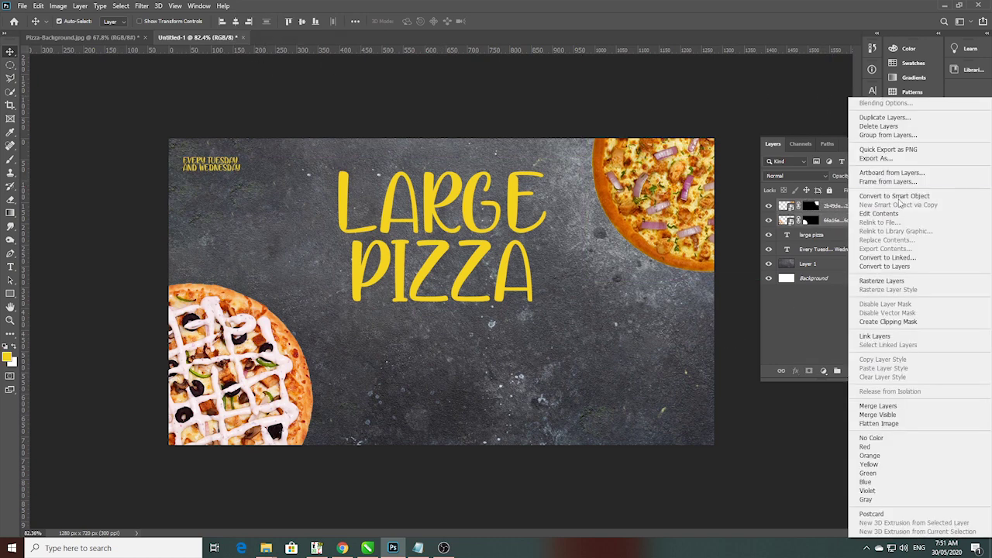
pyautogui.click(891, 406)
pyautogui.click(247, 22)
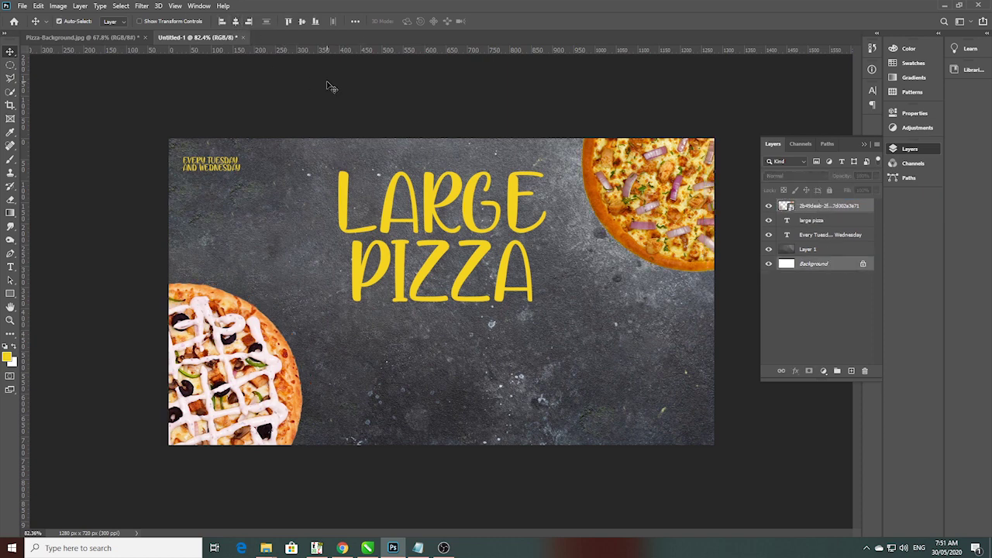
# Convert the pizza smart object back into one group of layers.
pyautogui.rightClick(819, 207)
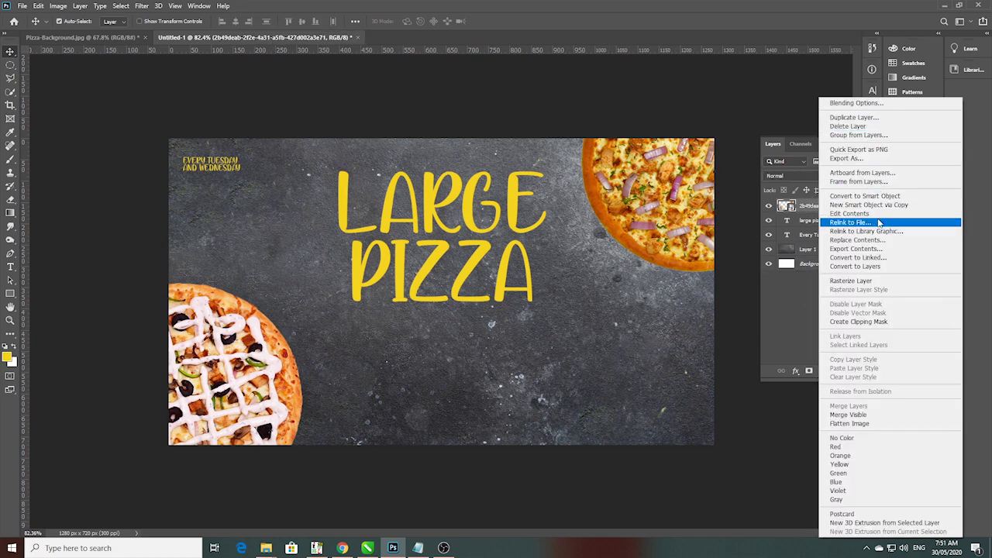
pyautogui.click(876, 266)
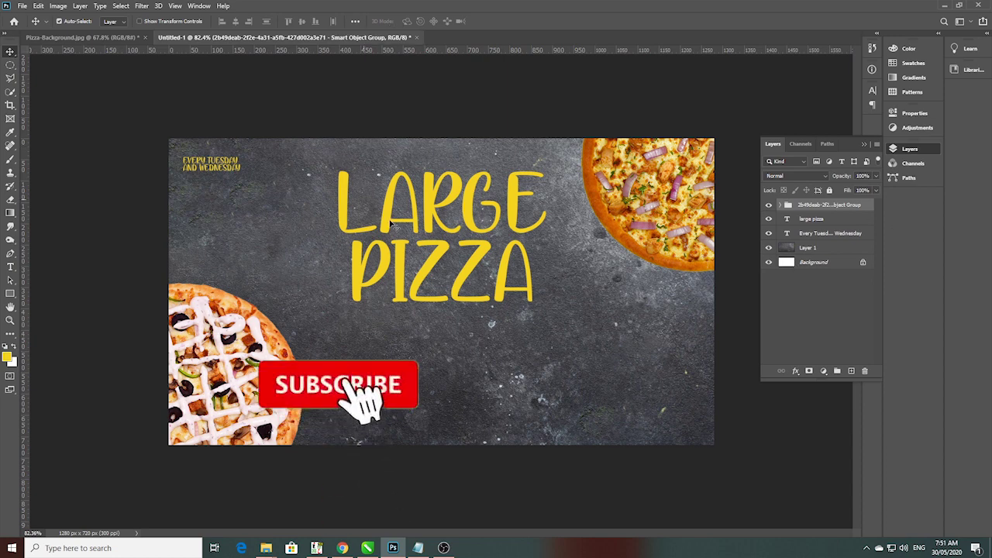
pyautogui.click(470, 269)
pyautogui.click(446, 259)
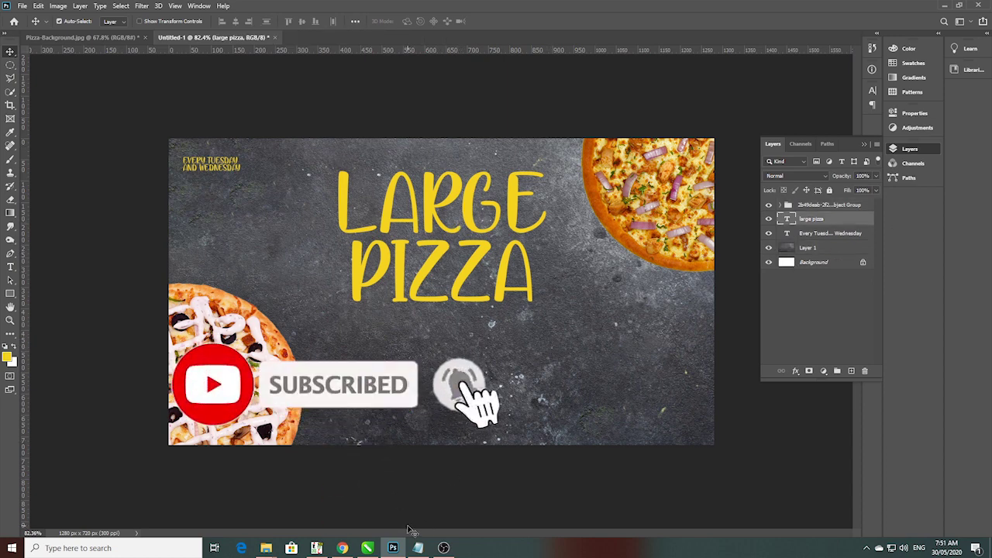
pyautogui.press('b')
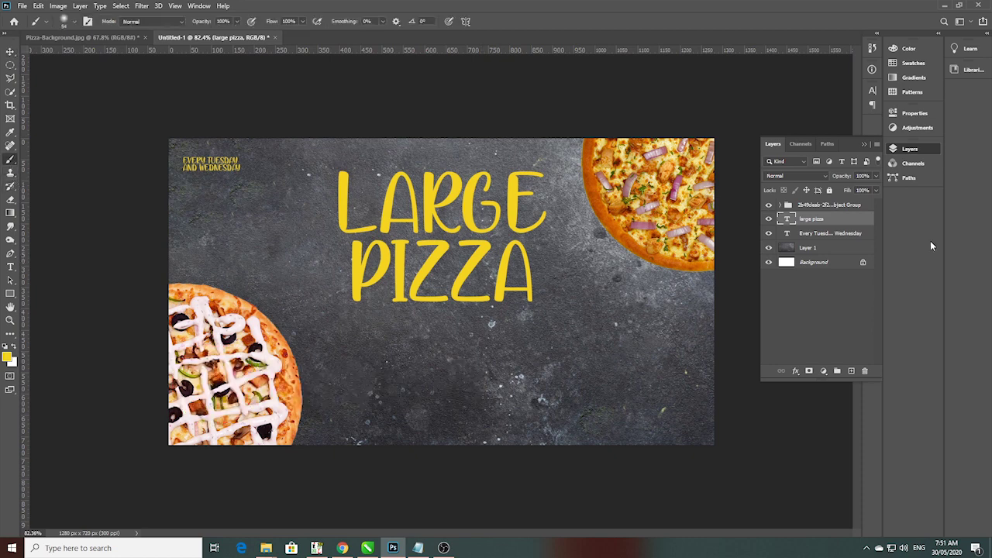
# Add a new layer and choose a Special Effects spatter brush.
pyautogui.click(851, 371)
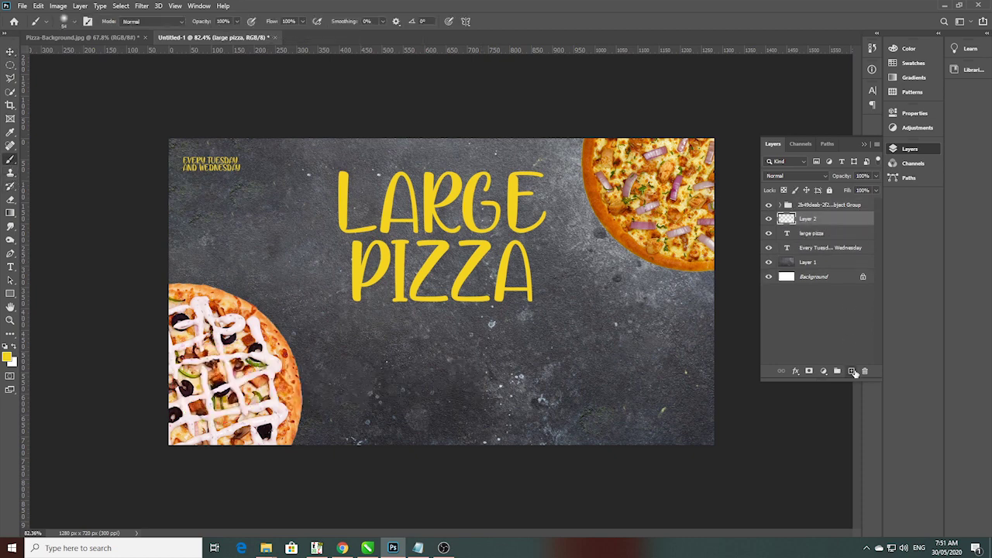
pyautogui.scroll(-3, 465, 438)
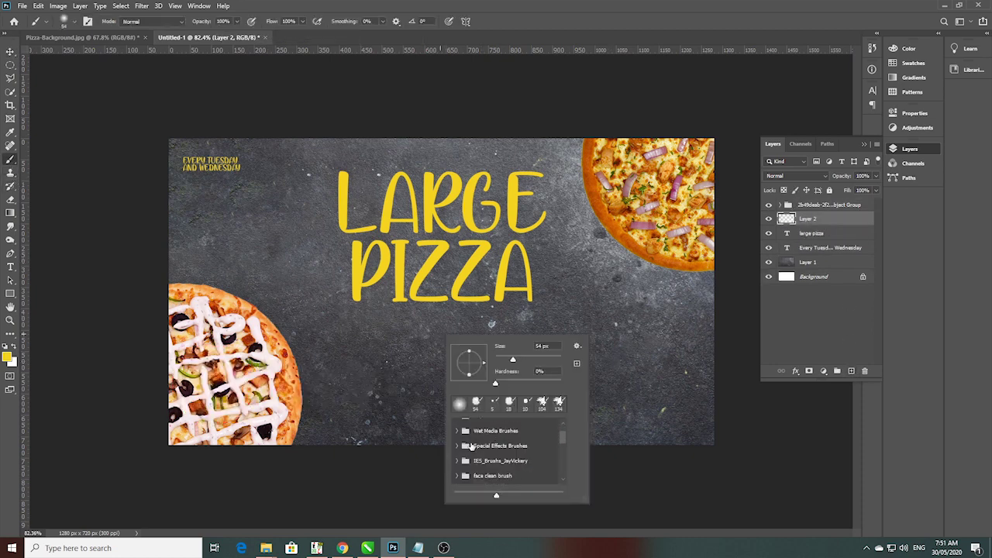
pyautogui.click(464, 445)
pyautogui.scroll(-2, 481, 457)
pyautogui.click(496, 469)
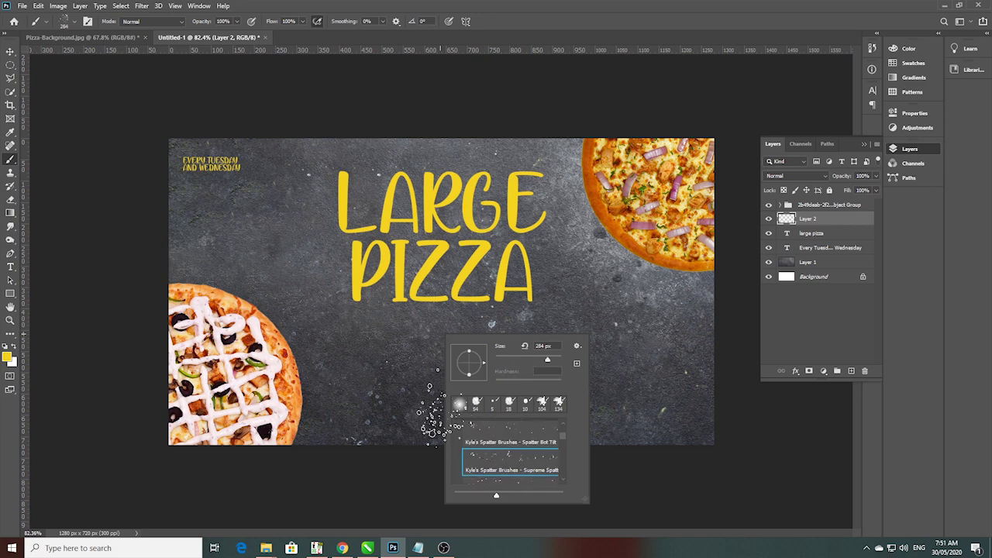
pyautogui.moveTo(365, 325); pyautogui.dragTo(372, 388)
pyautogui.hotkey('ctrl', 'z')
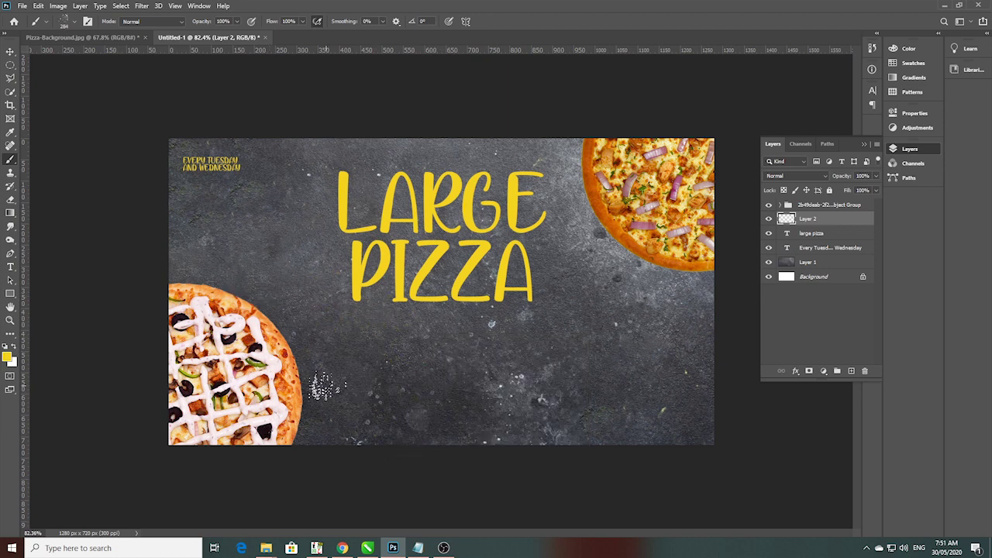
# Paint spatter around the left pizza, left-centre, and along and below the right pizza.
pyautogui.click(268, 287)
pyautogui.moveTo(372, 341); pyautogui.dragTo(391, 415)
pyautogui.moveTo(582, 163); pyautogui.dragTo(589, 264)
pyautogui.click(685, 292)
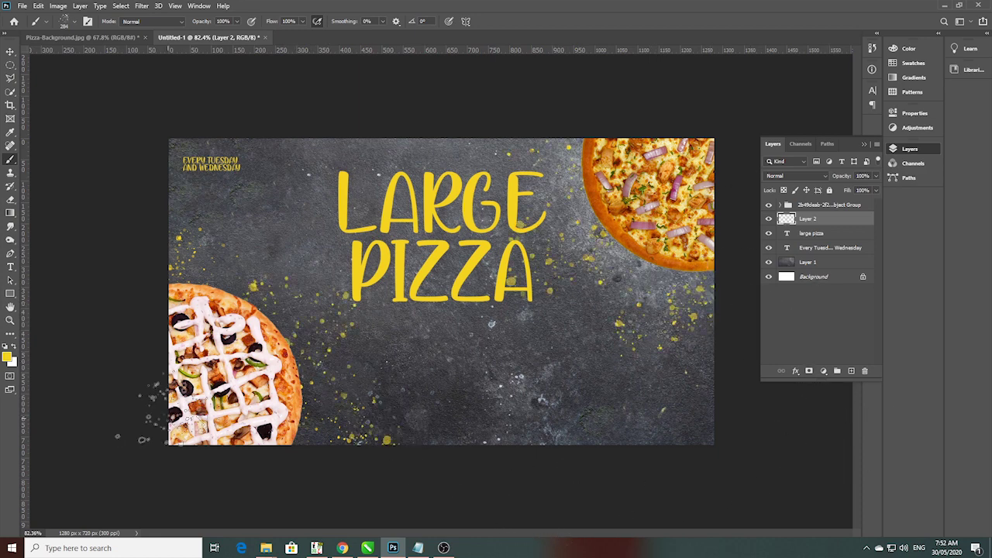
# Sample pale pink from the pizza's sauce and recolour the spatter with it.
pyautogui.click(6, 358)
pyautogui.click(265, 319)
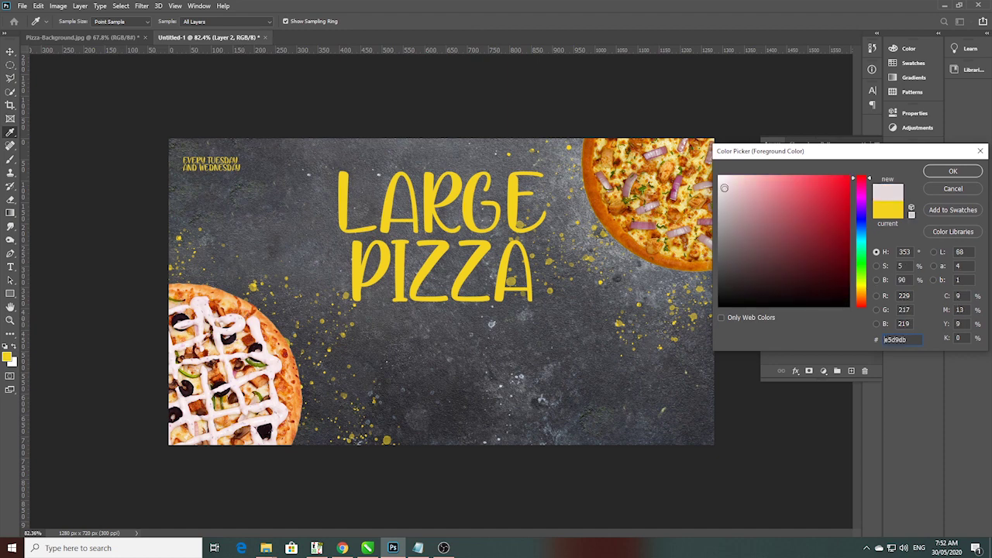
pyautogui.press('Return')
pyautogui.hotkey('alt', 'shift', 'BackSpace')
pyautogui.press('v')
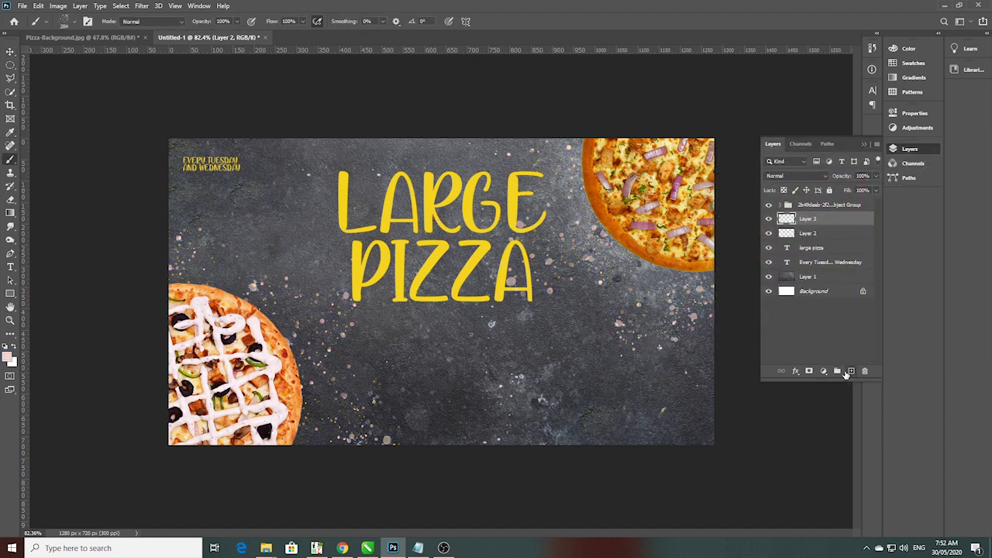
# Add another new layer and pick a different spatter brush preset for white paint.
pyautogui.click(851, 370)
pyautogui.press('b')
pyautogui.rightClick(392, 314)
pyautogui.click(451, 362)
pyautogui.moveTo(283, 256); pyautogui.dragTo(330, 314)
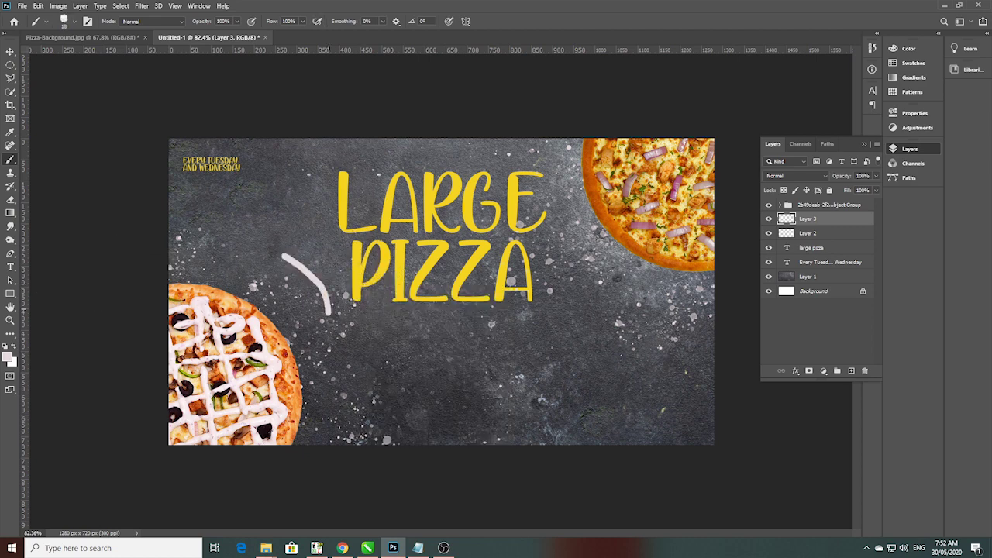
pyautogui.rightClick(453, 335)
pyautogui.click(489, 371)
pyautogui.click(318, 322)
pyautogui.hotkey('ctrl', 'z')
pyautogui.click(229, 279)
pyautogui.scroll(2, 184, 264)
# Paint white spatter along the bottom-left pizza's edge.
pyautogui.moveTo(124, 260); pyautogui.dragTo(273, 401)
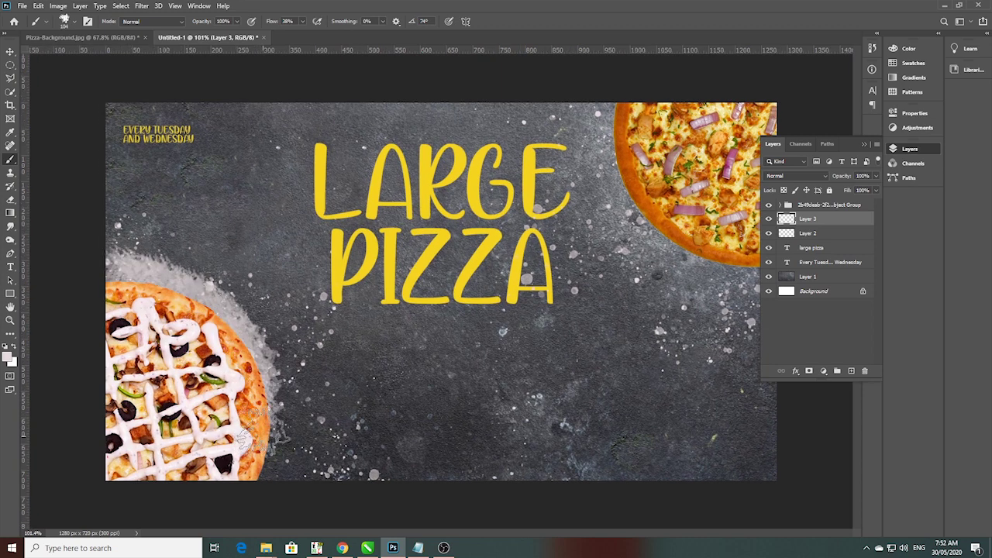
pyautogui.hotkey('ctrl', 'z')
pyautogui.moveTo(108, 255)
pyautogui.mouseDown()
pyautogui.moveTo(240, 341)
pyautogui.moveTo(256, 465)
pyautogui.moveTo(233, 325)
pyautogui.moveTo(88, 287)
pyautogui.mouseUp()
pyautogui.hotkey('ctrl', 'z')
pyautogui.scroll(-2, 203, 275)
# Duplicate the white spatter, rotate it about 172°, and set it behind the top-right pizza.
pyautogui.press('v')
pyautogui.moveTo(348, 297)
pyautogui.mouseDown()
pyautogui.moveTo(445, 266)
pyautogui.moveTo(511, 281)
pyautogui.moveTo(440, 364)
pyautogui.moveTo(423, 335)
pyautogui.moveTo(659, 198)
pyautogui.mouseUp()
pyautogui.hotkey('ctrl', 't')
pyautogui.moveTo(692, 86); pyautogui.dragTo(711, 95)
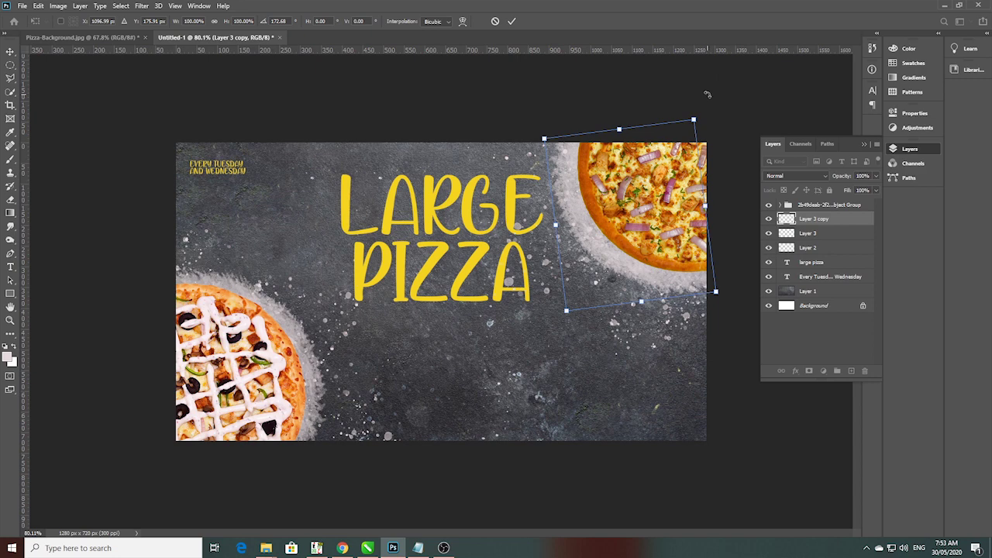
pyautogui.press('Return')
pyautogui.moveTo(581, 244); pyautogui.dragTo(597, 246)
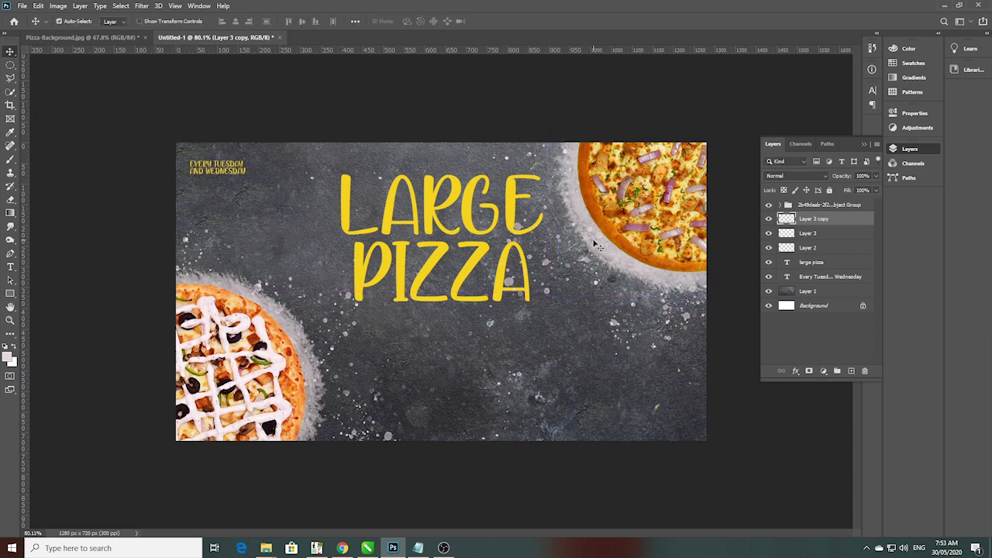
# Move the 'Every Tuesday and Wednesday' tagline to sit just above LARGE.
pyautogui.click(235, 172)
pyautogui.click(908, 113)
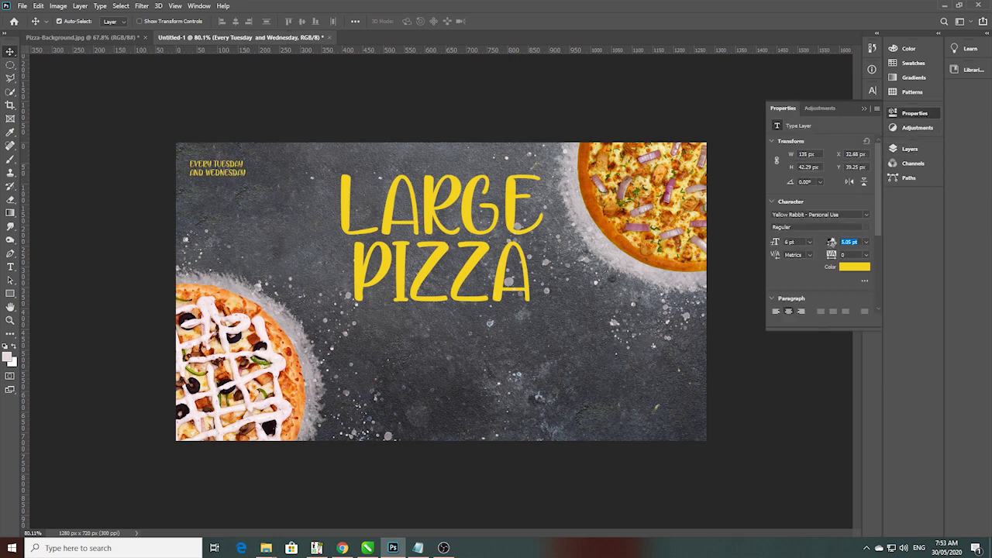
pyautogui.moveTo(212, 165); pyautogui.dragTo(500, 157)
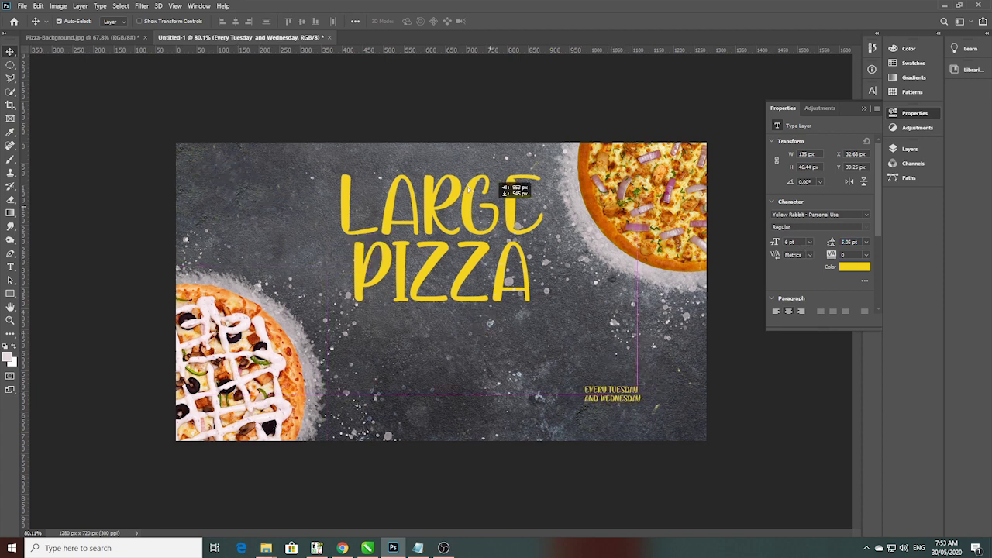
pyautogui.moveTo(500, 157); pyautogui.dragTo(503, 159)
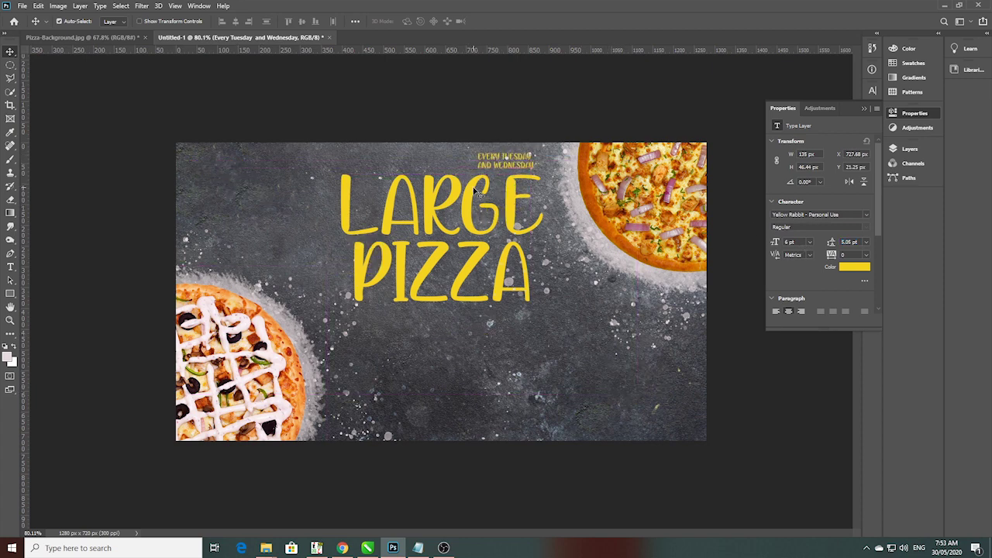
# Shift the heading and tagline about 50 px lower and duplicate the LARGE PIZZA text.
pyautogui.moveTo(474, 191); pyautogui.dragTo(469, 229)
pyautogui.click(601, 304)
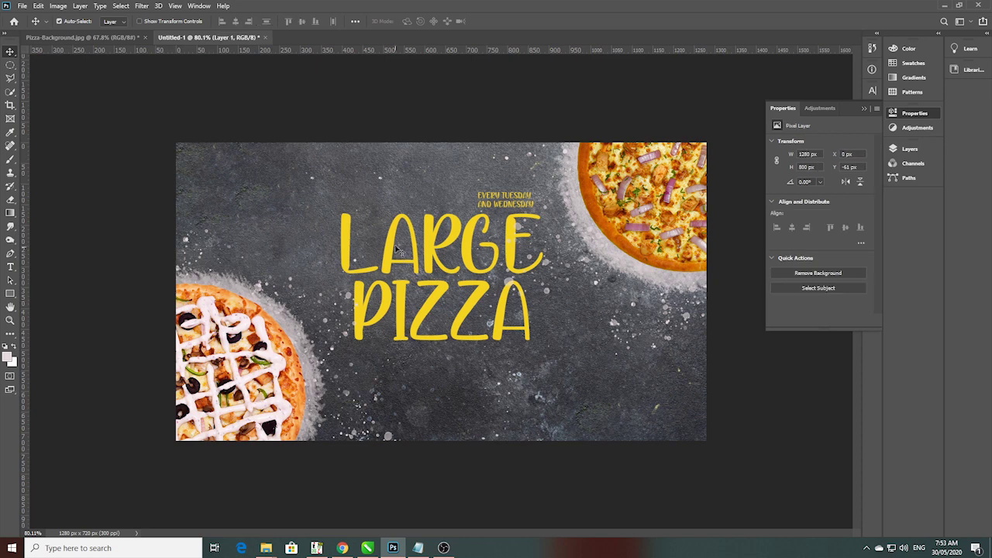
pyautogui.moveTo(394, 243); pyautogui.dragTo(517, 316)
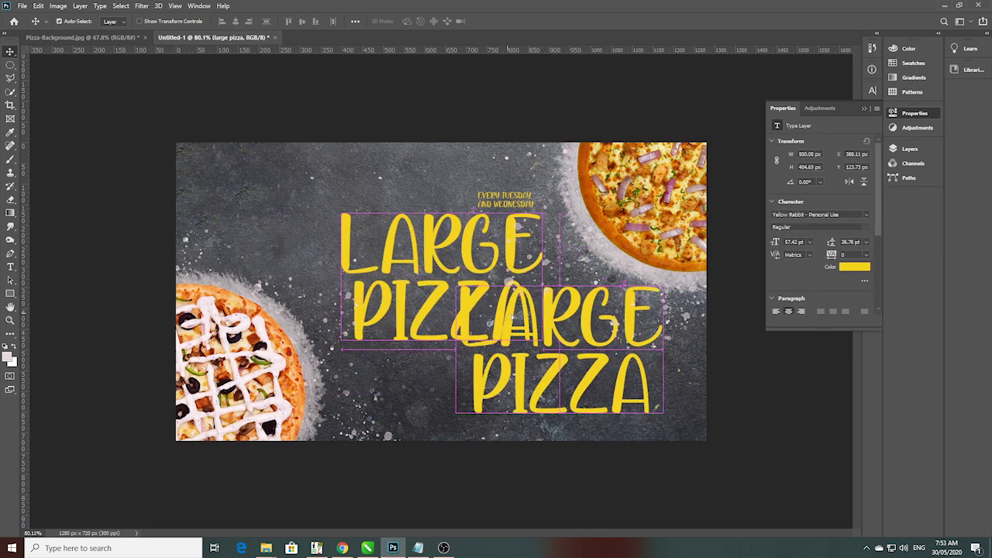
# Retype the duplicated text as '2' and move it to the upper left of LARGE.
pyautogui.doubleClick(554, 308)
pyautogui.hotkey('ctrl', 'a')
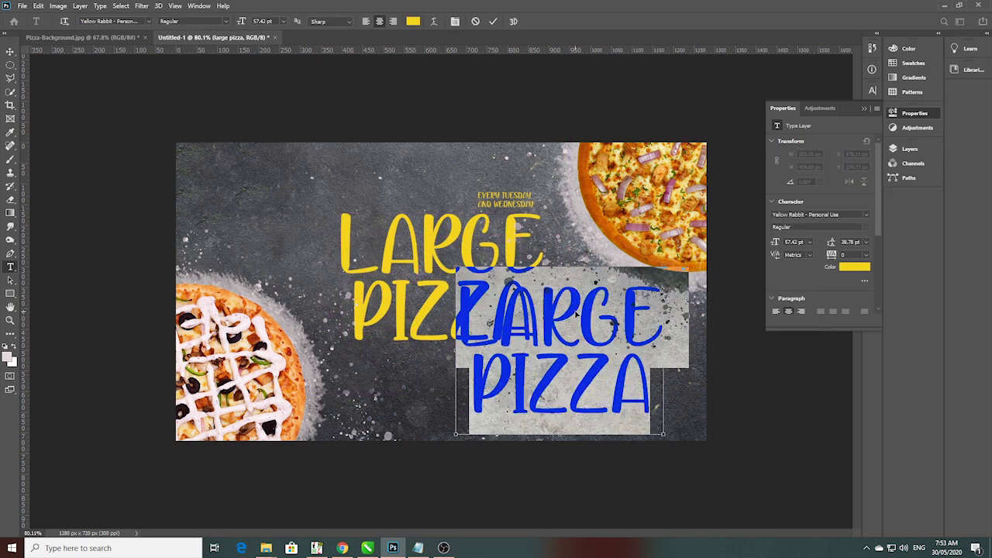
pyautogui.write('2')
pyautogui.hotkey('ctrl', 'Return')
pyautogui.press('v')
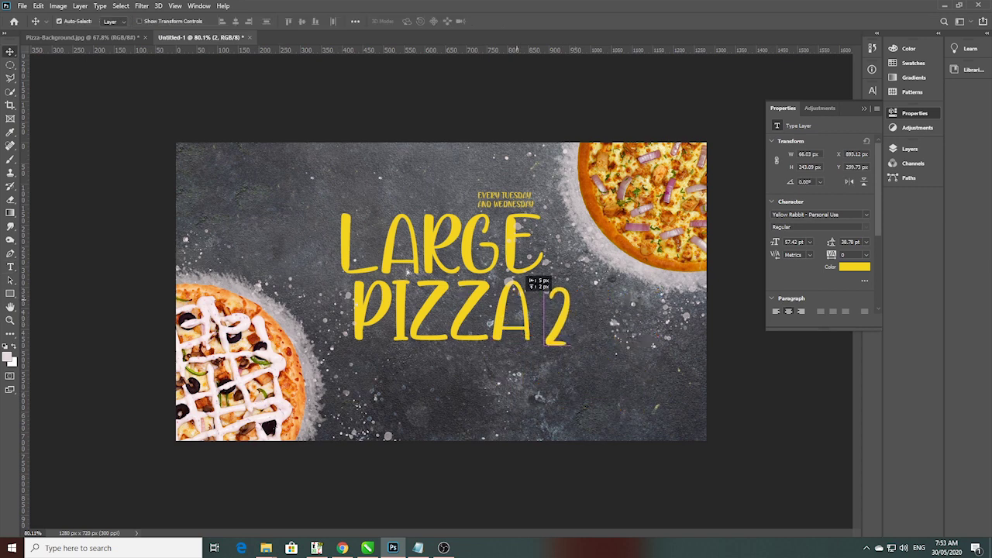
pyautogui.moveTo(542, 290); pyautogui.dragTo(303, 196)
# Set the '2' to Gotham Ultra Italic, then enlarge and rotate it about -31.8°.
pyautogui.click(865, 215)
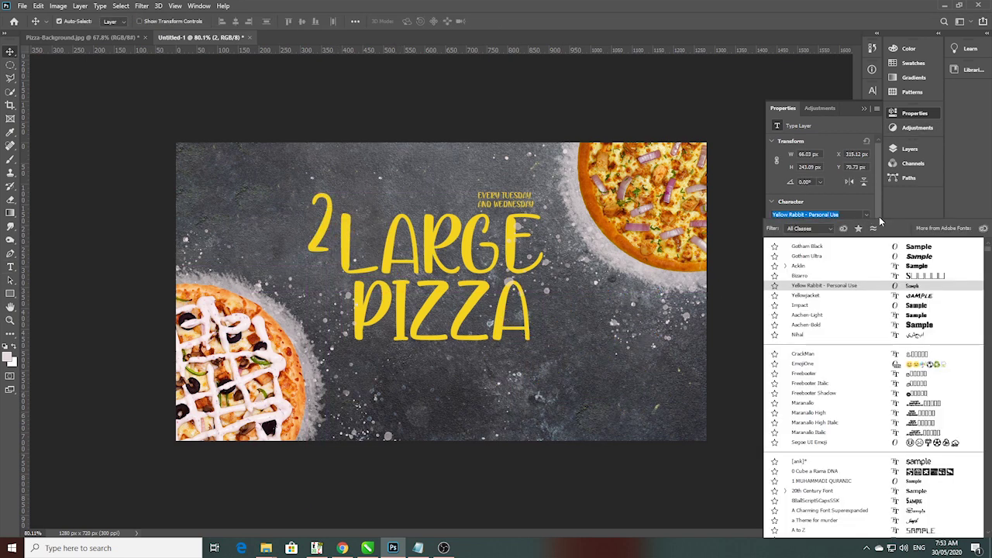
pyautogui.press('Return')
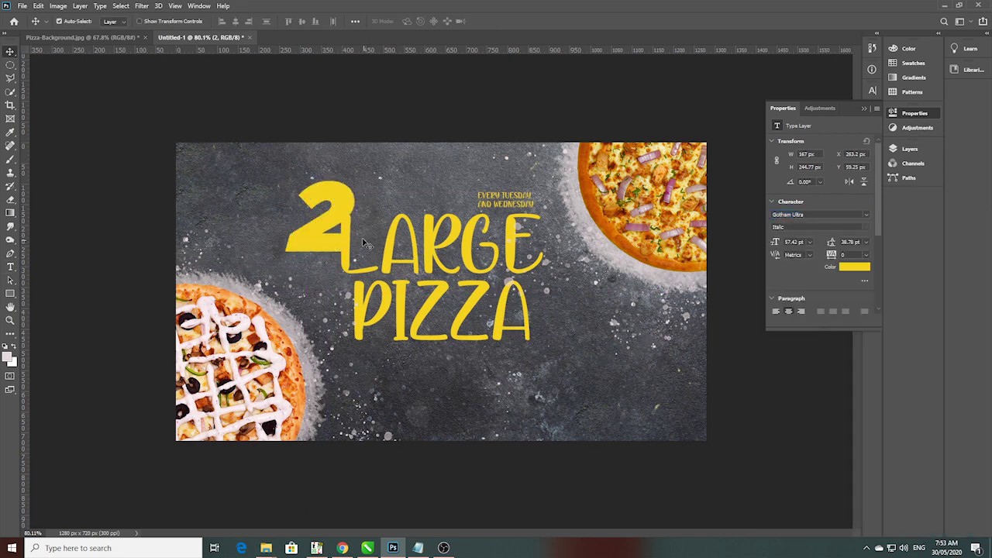
pyautogui.hotkey('ctrl', 't')
pyautogui.moveTo(402, 261); pyautogui.dragTo(422, 271)
pyautogui.press('Return')
# Colour the '2' bright red, send it behind the L of LARGE, and nudge it.
pyautogui.click(854, 268)
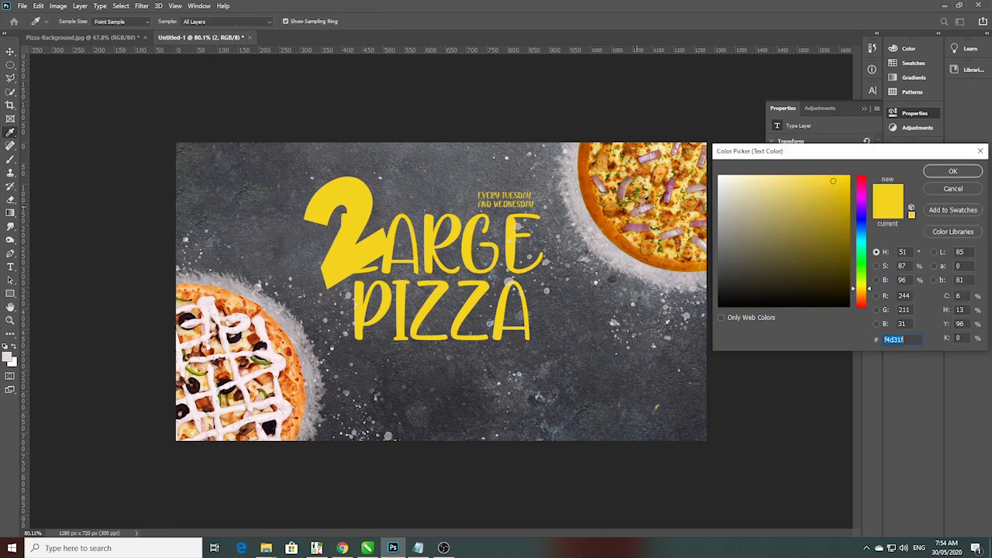
pyautogui.click(626, 209)
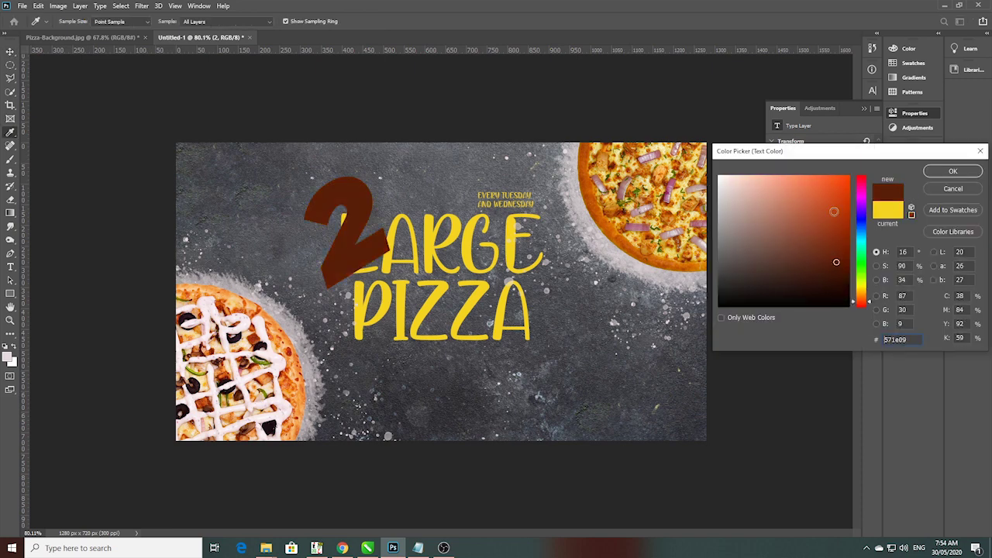
pyautogui.click(860, 176)
pyautogui.click(843, 204)
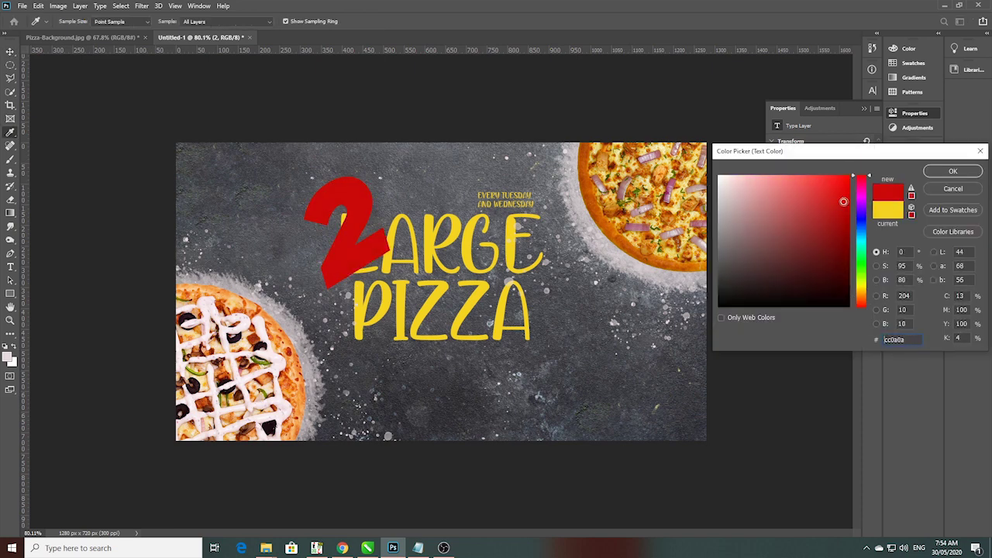
pyautogui.press('Return')
pyautogui.hotkey('ctrl', '[')
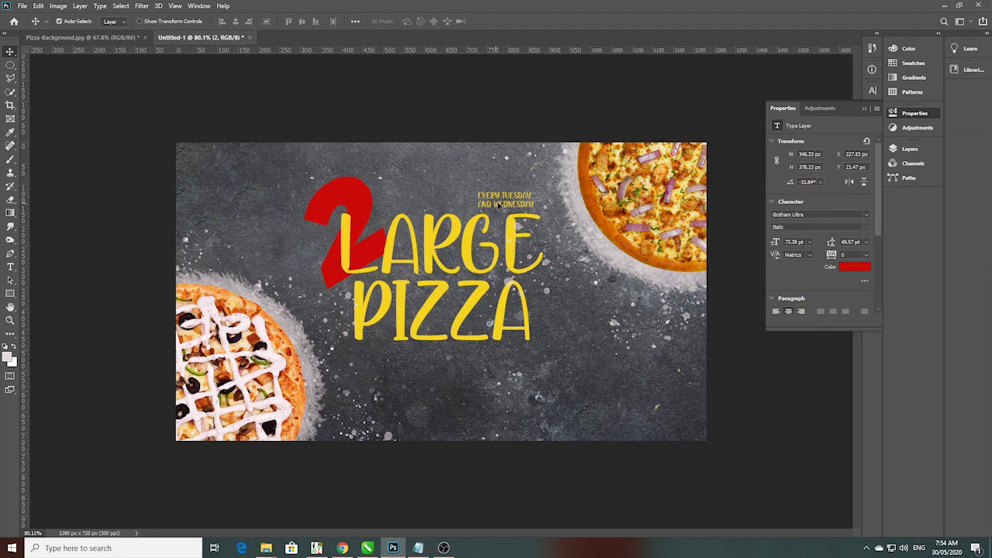
pyautogui.moveTo(364, 199); pyautogui.dragTo(358, 192)
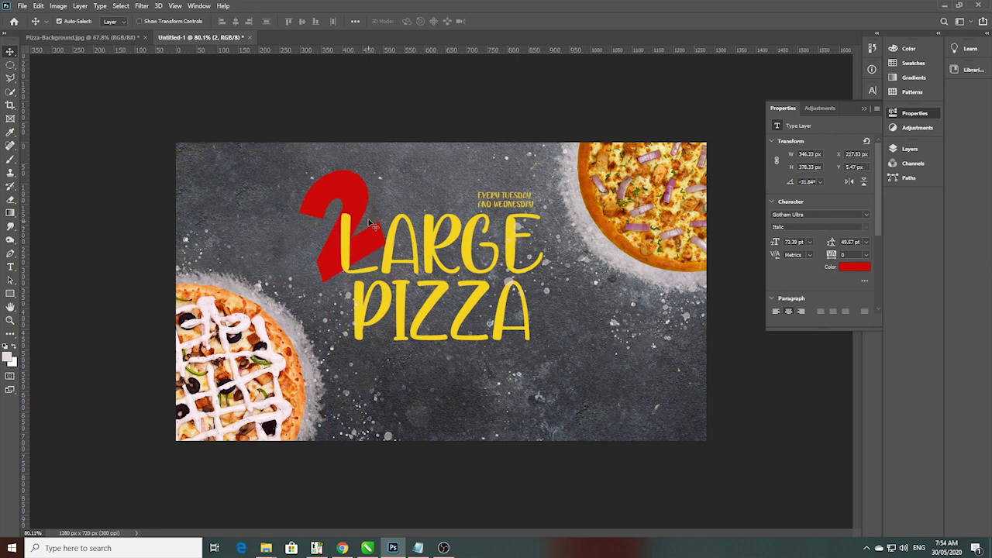
# Re-pick bright red for the '2' in its colour picker and confirm it.
pyautogui.click(859, 266)
pyautogui.write('ffffff')
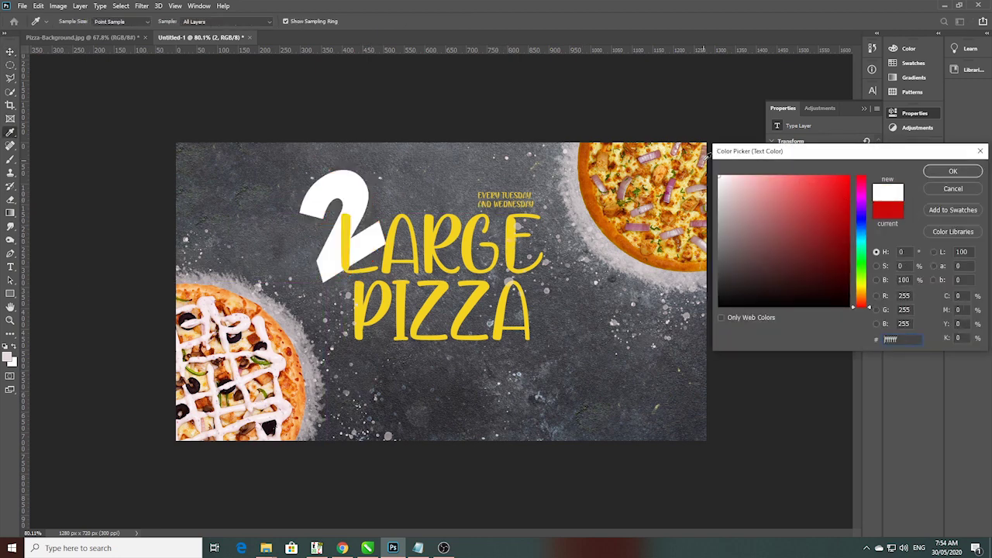
pyautogui.click(887, 210)
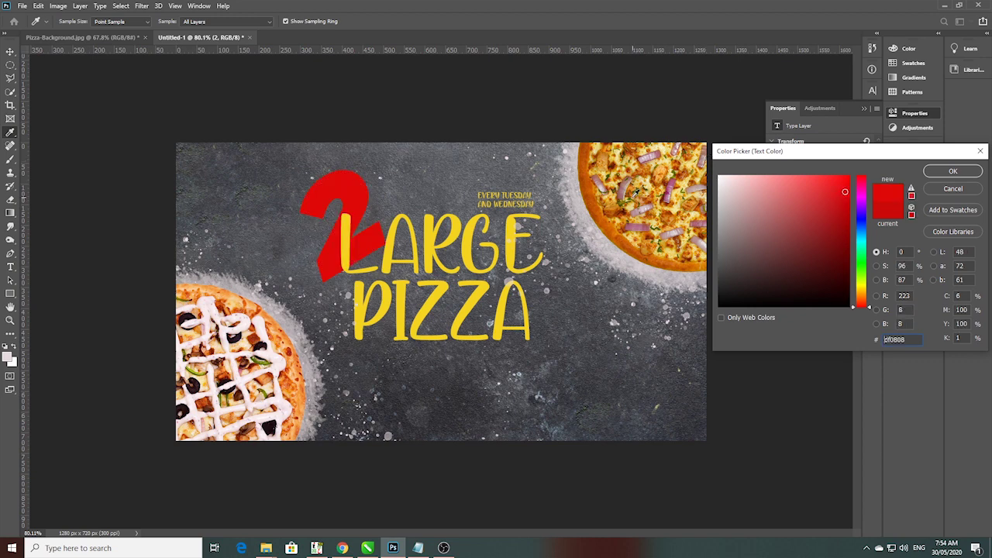
pyautogui.press('Return')
pyautogui.press('v')
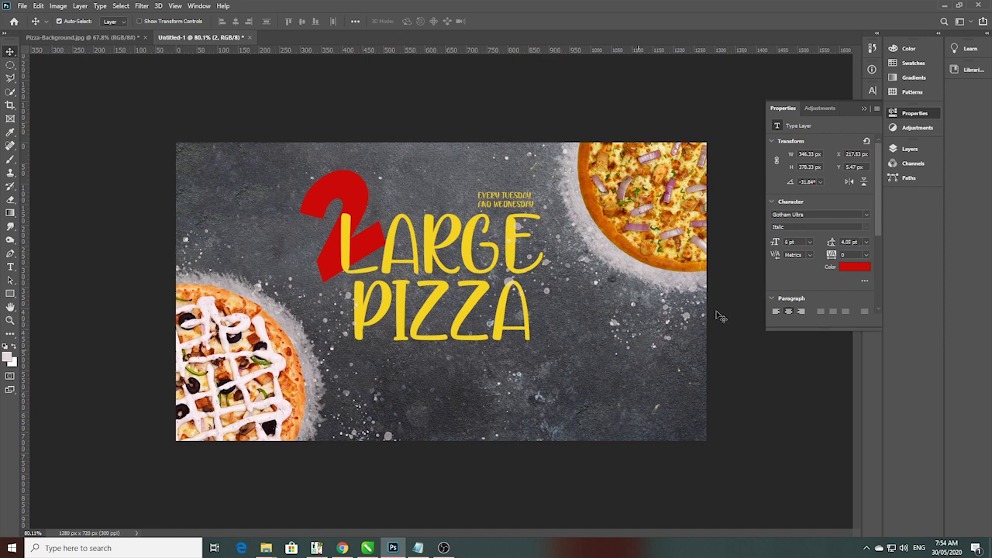
pyautogui.click(908, 150)
# Duplicate the texture layer, place it above the red 2 and set it to Screen.
pyautogui.hotkey('ctrl', 'j')
pyautogui.moveTo(812, 306); pyautogui.dragTo(821, 279)
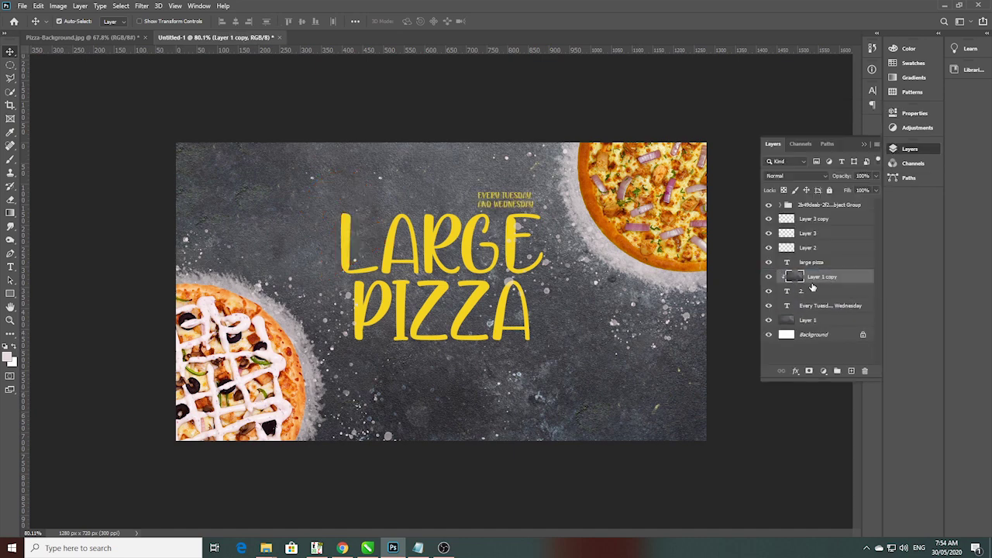
pyautogui.click(768, 276)
pyautogui.click(820, 178)
pyautogui.click(813, 254)
# Lower the texture copy's fill to about 72% and nudge the Every Tuesday text.
pyautogui.moveTo(856, 190); pyautogui.dragTo(840, 191)
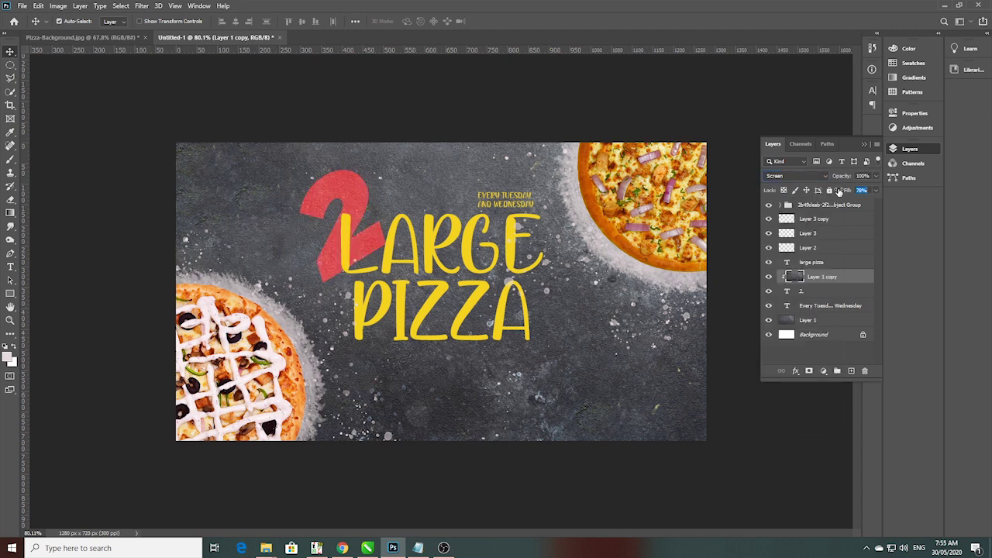
pyautogui.scroll(2, 443, 293)
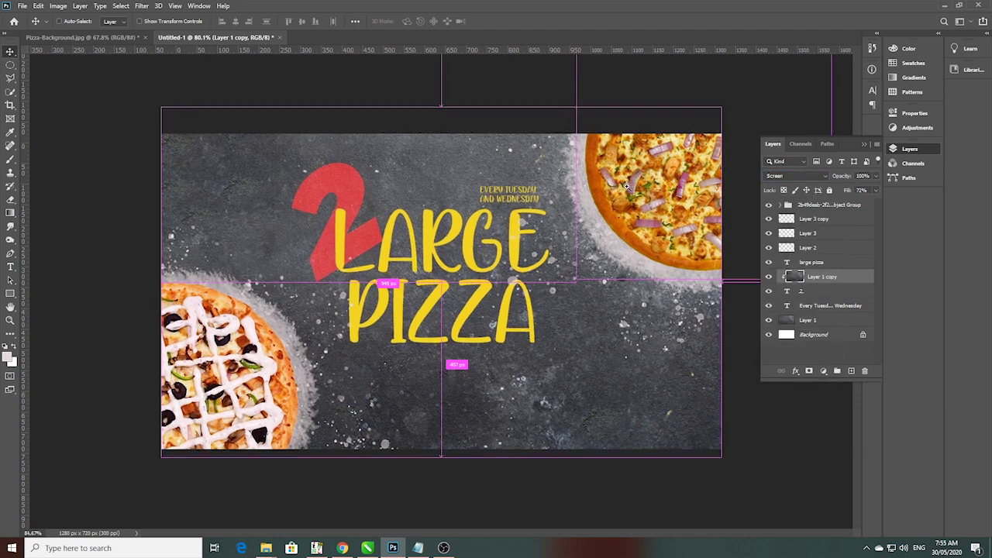
pyautogui.moveTo(481, 176); pyautogui.dragTo(486, 178)
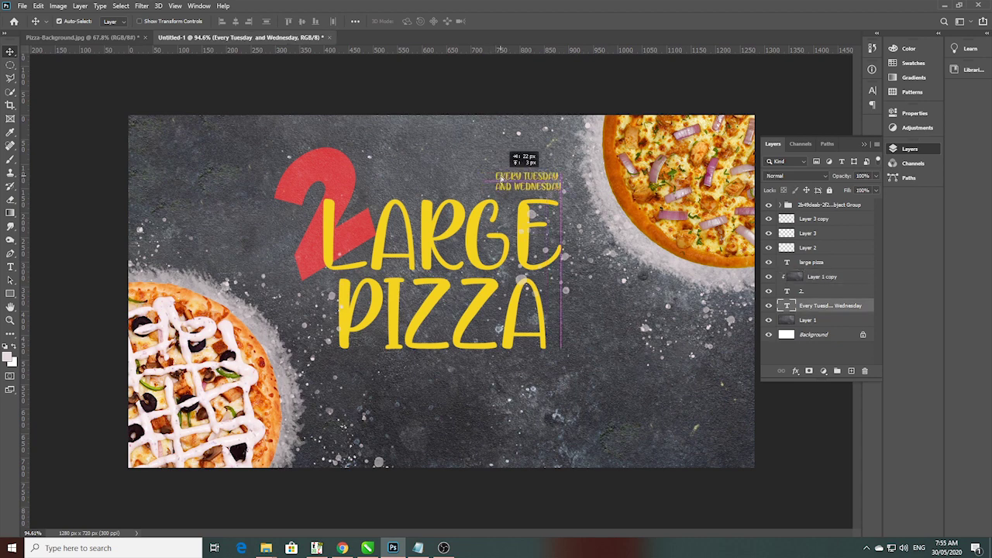
# Move the Every Tuesday and Wednesday text above LARGE and enlarge it.
pyautogui.moveTo(487, 178)
pyautogui.mouseDown()
pyautogui.moveTo(498, 164)
pyautogui.moveTo(404, 137)
pyautogui.mouseUp()
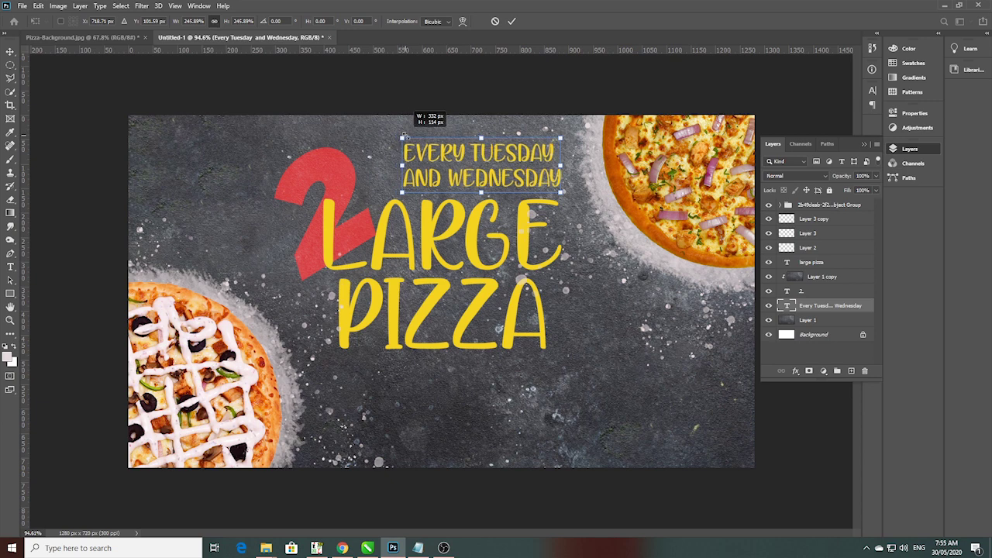
pyautogui.moveTo(404, 137); pyautogui.dragTo(407, 142)
pyautogui.press('Return')
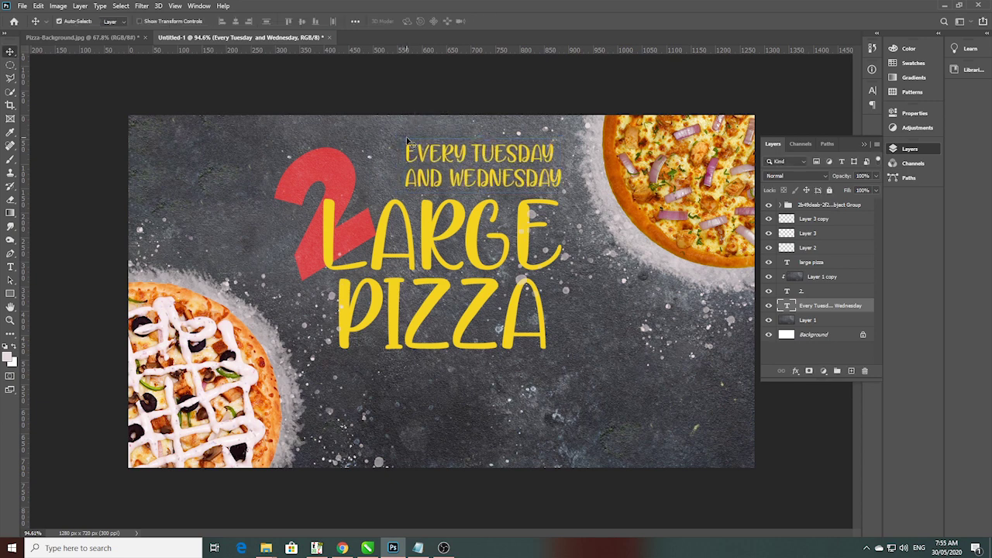
# Set the tagline's tracking to 160 and leading to 10.02 pt, aligned with LARGE.
pyautogui.click(908, 114)
pyautogui.moveTo(776, 255); pyautogui.dragTo(788, 256)
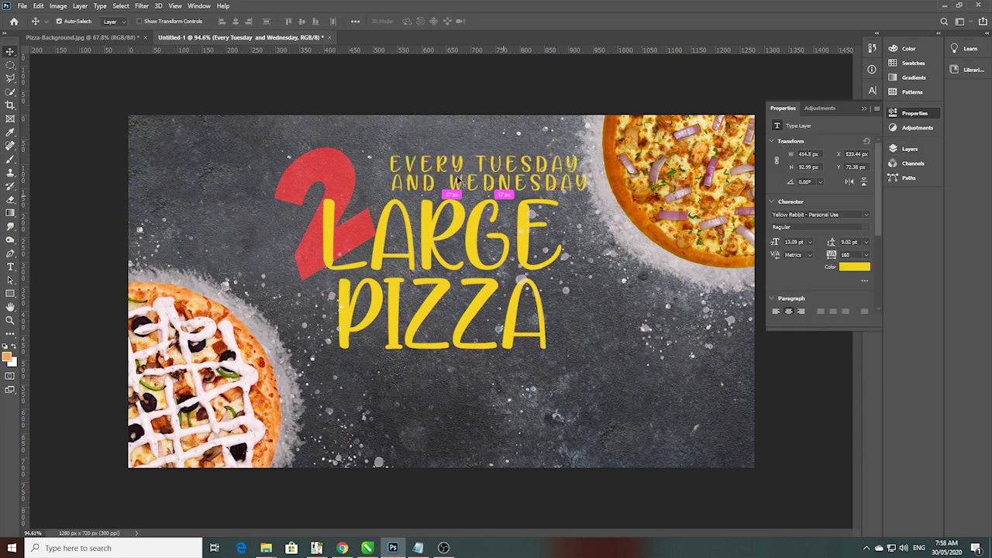
pyautogui.moveTo(458, 181)
pyautogui.mouseDown()
pyautogui.moveTo(416, 166)
pyautogui.moveTo(435, 165)
pyautogui.mouseUp()
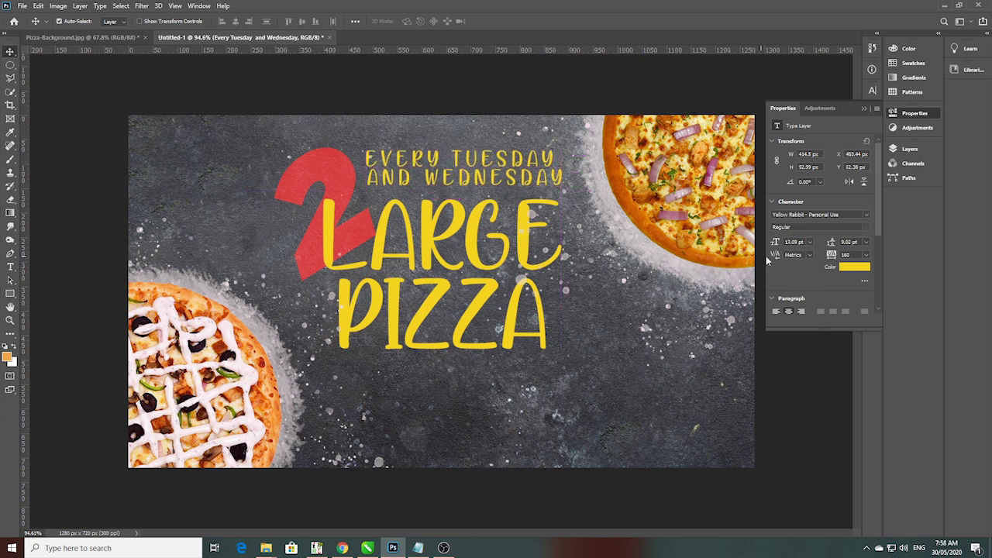
pyautogui.moveTo(832, 245); pyautogui.dragTo(832, 243)
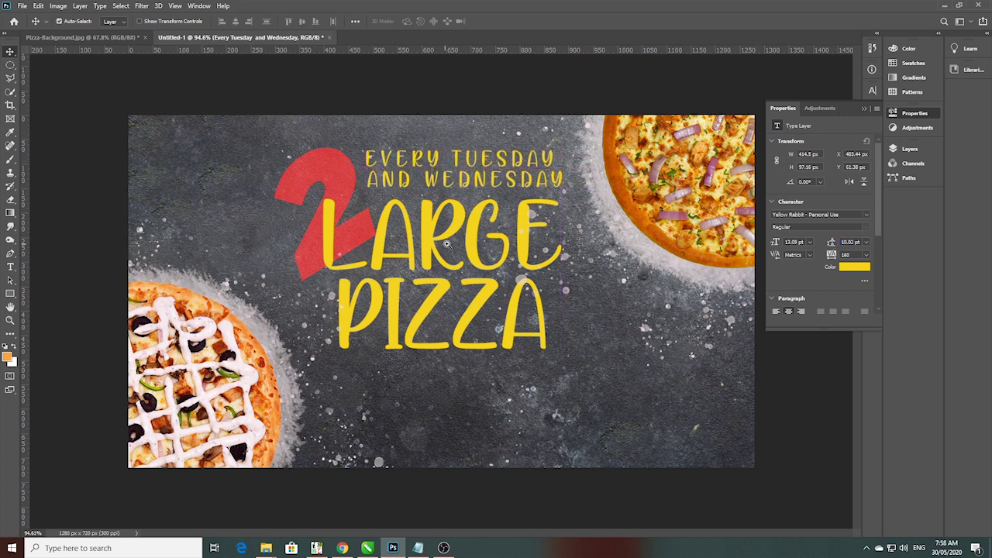
pyautogui.scroll(-3, 444, 244)
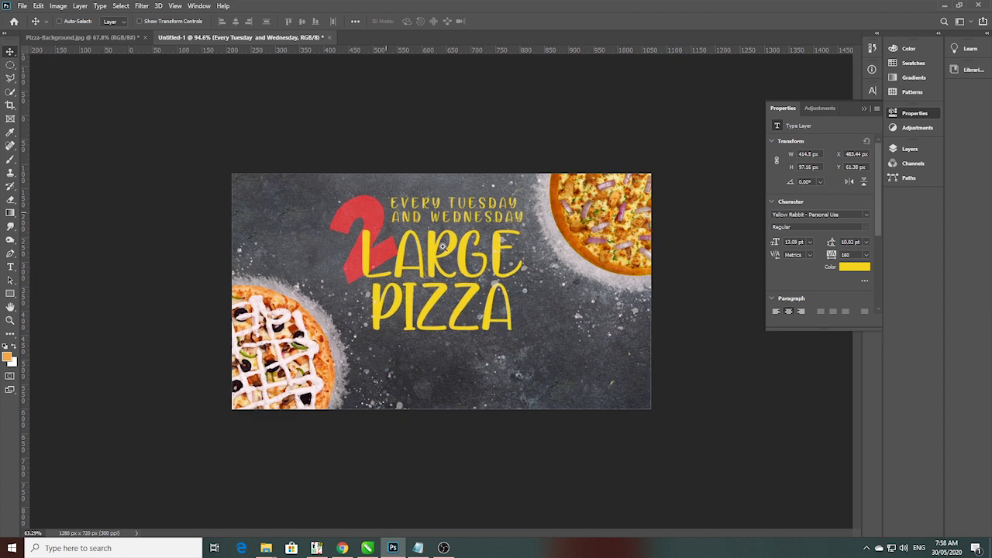
# Convert the 2, texture, LARGE PIZZA and Every Tuesday layers into one smart object.
pyautogui.keyDown('shift'); pyautogui.click(375, 217); pyautogui.keyUp('shift')
pyautogui.click(910, 148)
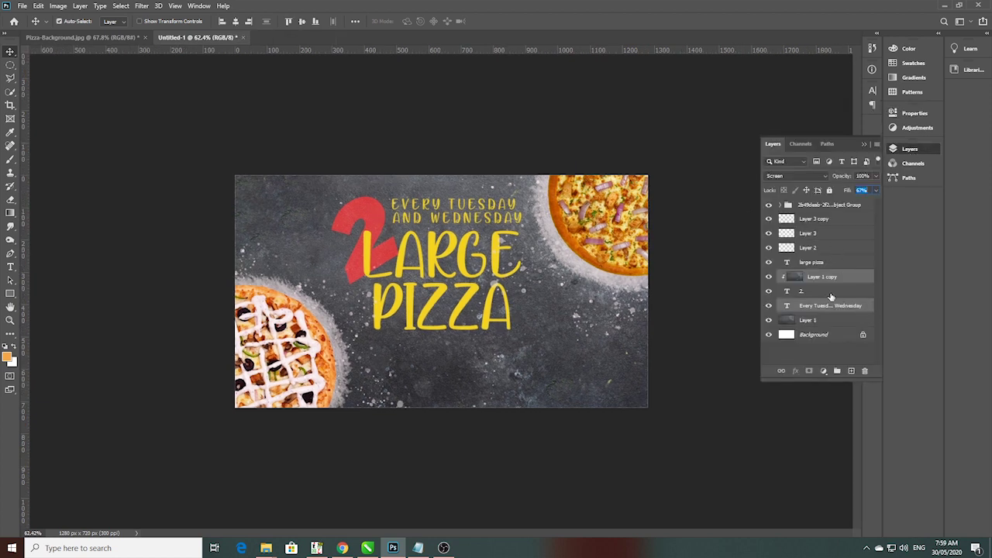
pyautogui.keyDown('shift'); pyautogui.click(830, 292); pyautogui.keyUp('shift')
pyautogui.keyDown('shift'); pyautogui.click(833, 266); pyautogui.keyUp('shift')
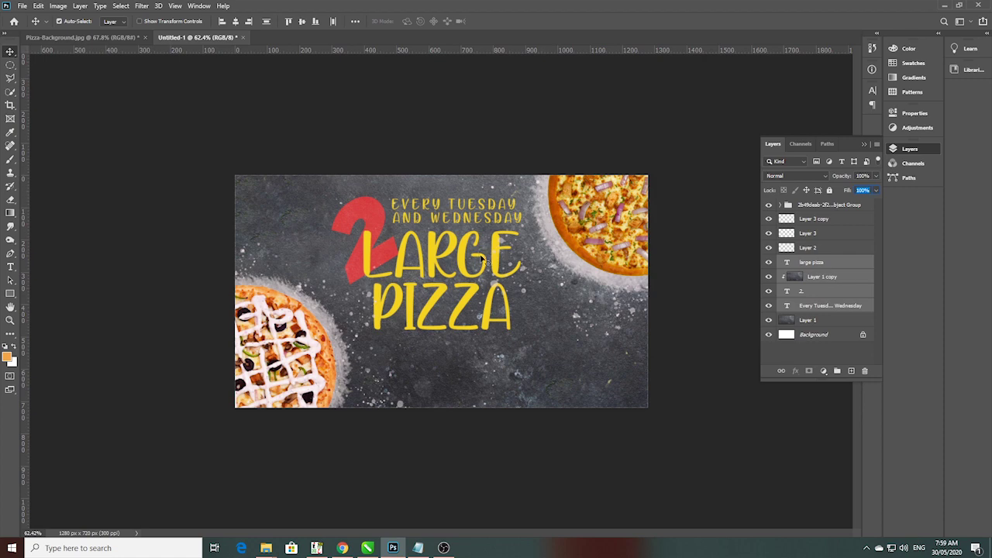
pyautogui.rightClick(855, 278)
pyautogui.click(883, 196)
# Fit the banner in the window and move the large pizza group right and down.
pyautogui.hotkey('ctrl', '0')
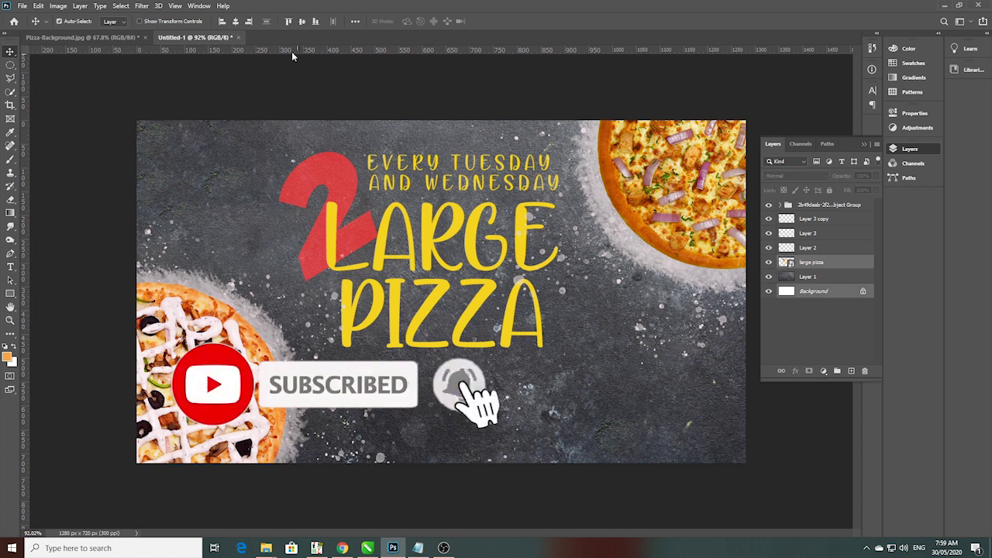
pyautogui.moveTo(499, 136); pyautogui.dragTo(523, 178)
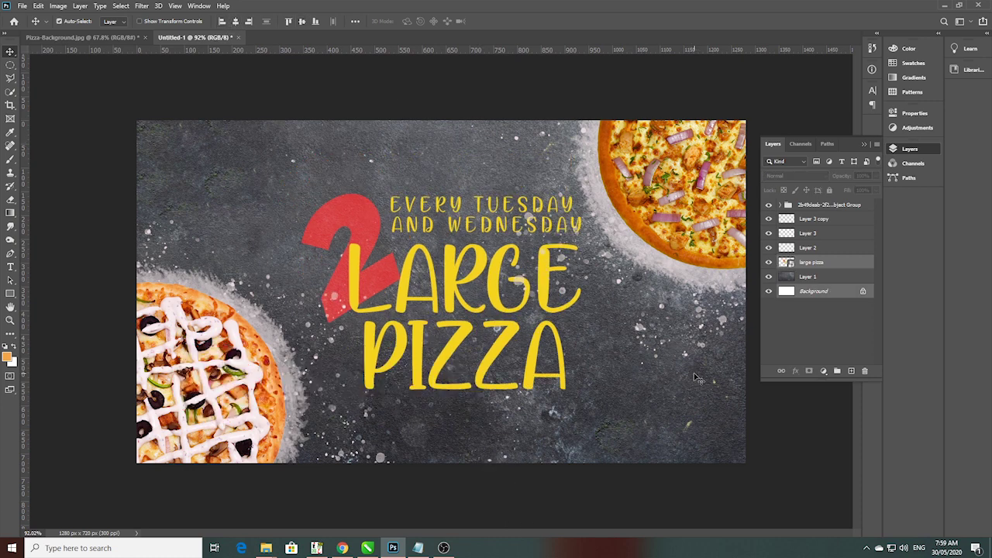
pyautogui.click(602, 288)
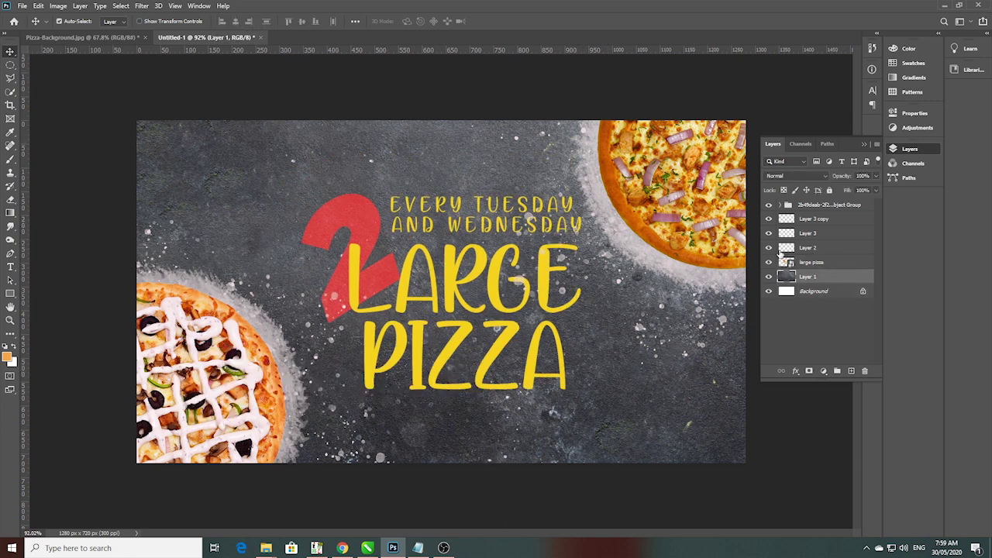
pyautogui.click(652, 266)
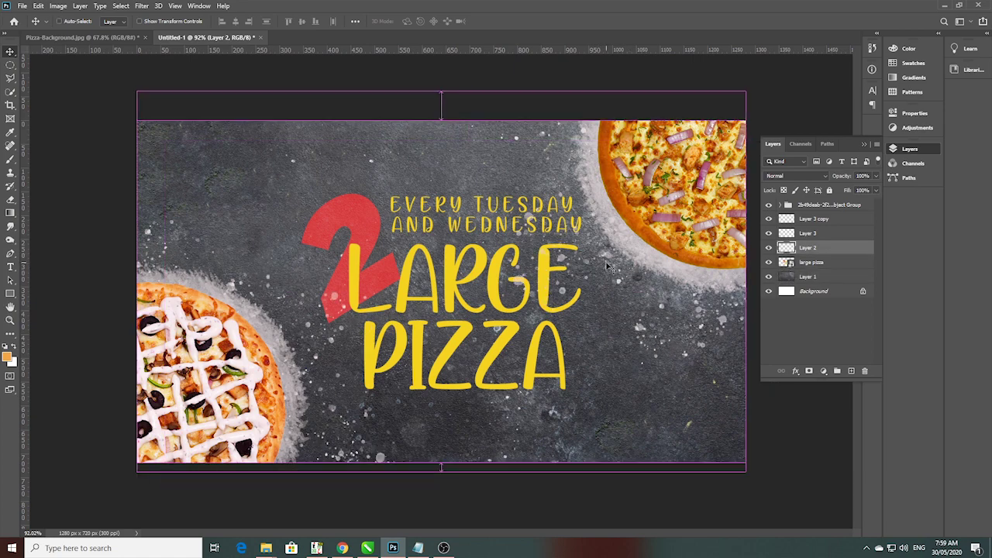
# Inside the smart object, colour LARGE PIZZA and the Every Tuesday text orange #f3a648.
pyautogui.doubleClick(448, 267)
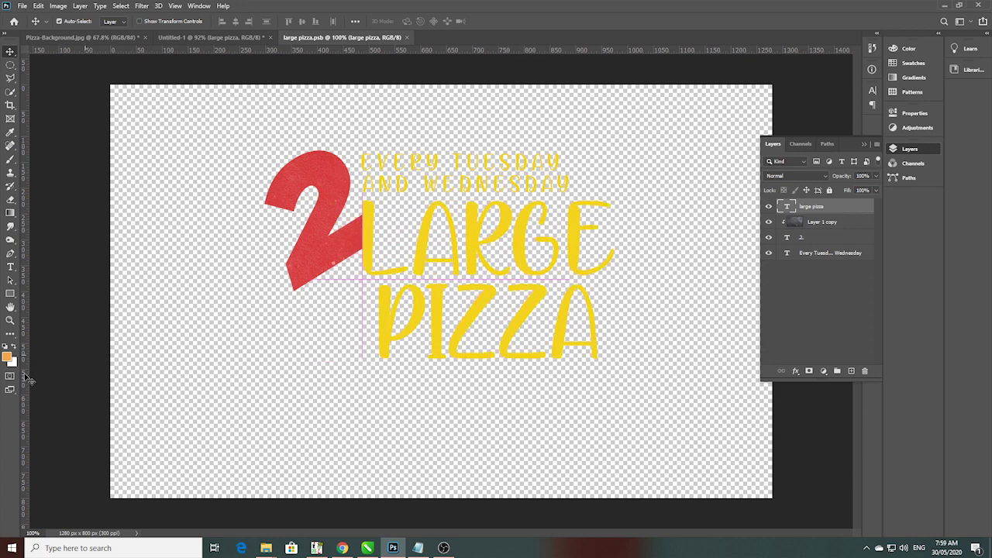
pyautogui.click(914, 113)
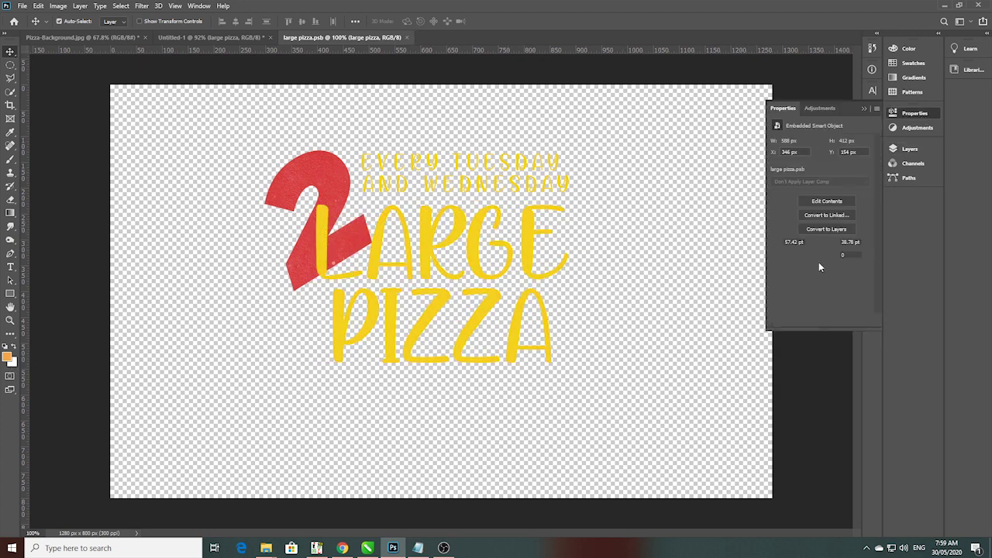
pyautogui.click(853, 266)
pyautogui.click(8, 357)
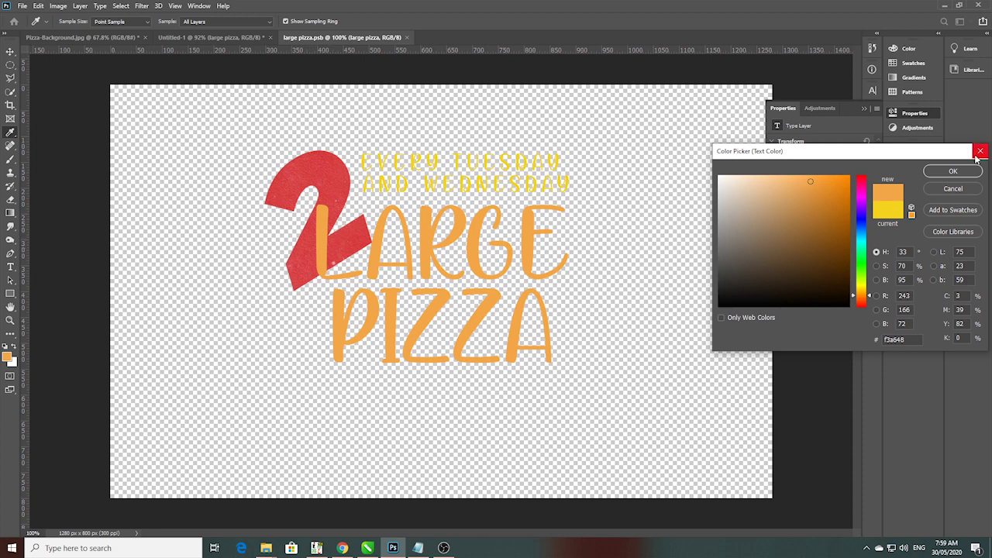
pyautogui.click(953, 170)
pyautogui.click(853, 267)
pyautogui.click(476, 247)
pyautogui.press('Return')
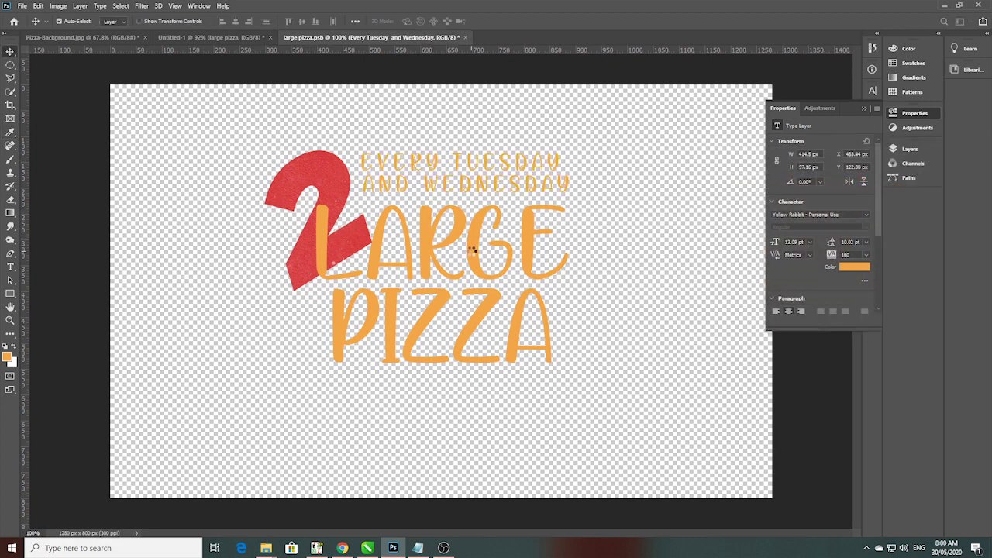
# Return to the banner, turn the white paint-splatter layer back on and select the large pizza layer.
pyautogui.press('Tab')
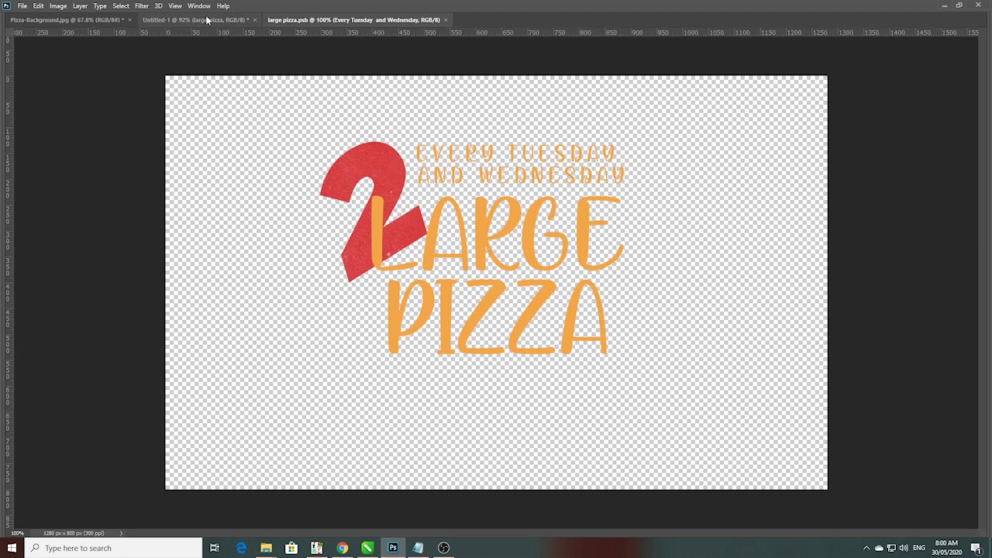
pyautogui.click(193, 20)
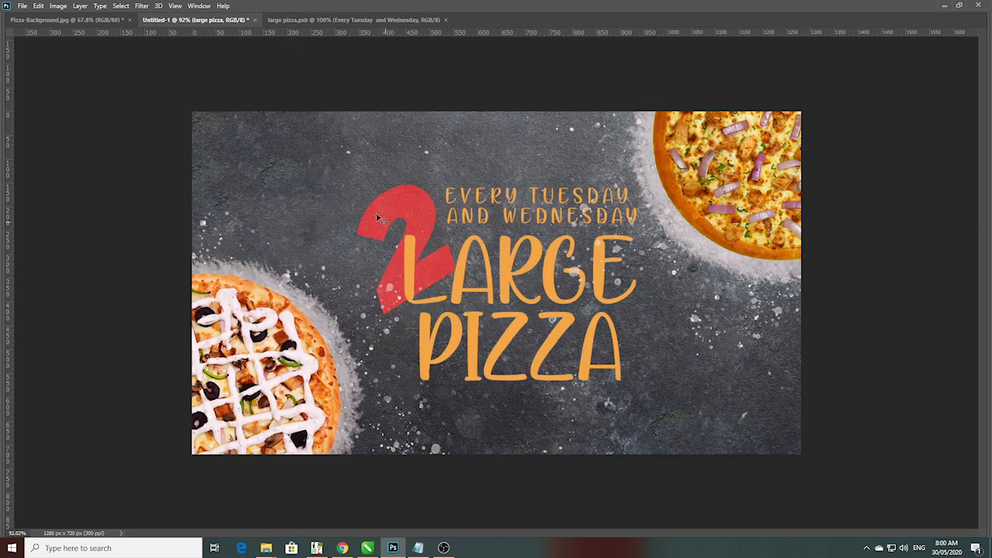
pyautogui.press('Tab')
pyautogui.click(915, 149)
pyautogui.click(768, 248)
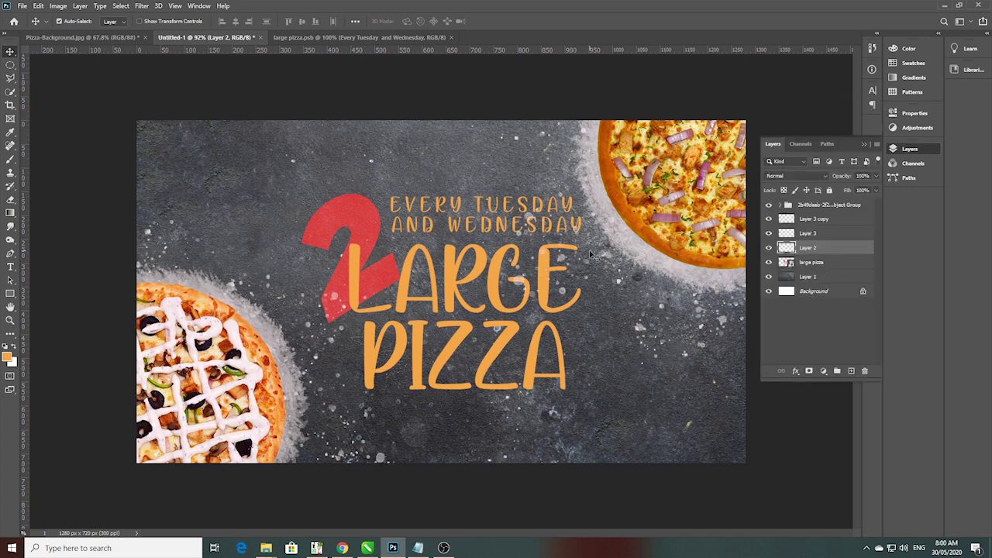
pyautogui.click(439, 208)
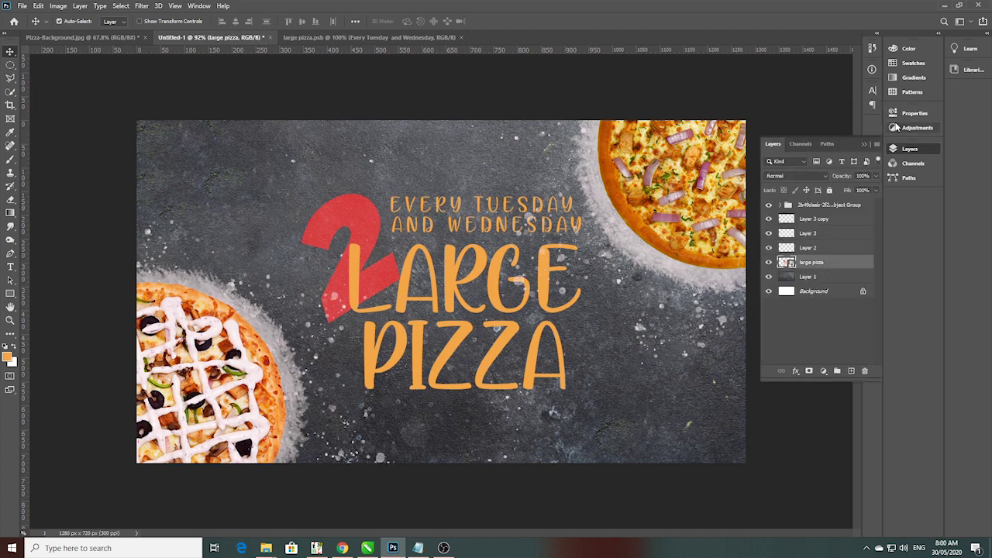
pyautogui.click(915, 113)
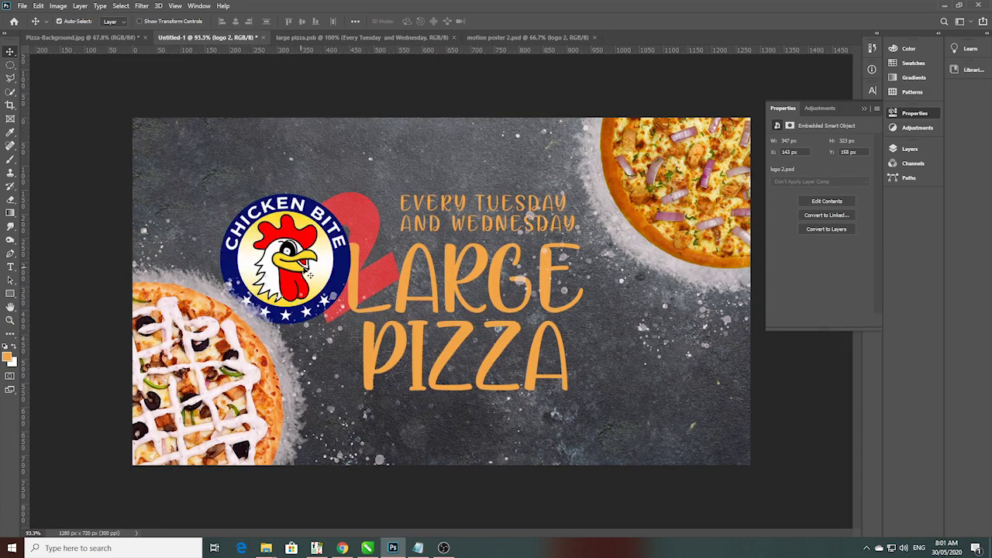
# Place the Chicken Bite logo in the top-left corner and shrink it.
pyautogui.moveTo(286, 279); pyautogui.dragTo(242, 147)
pyautogui.hotkey('ctrl', 't')
pyautogui.moveTo(287, 114); pyautogui.dragTo(255, 123)
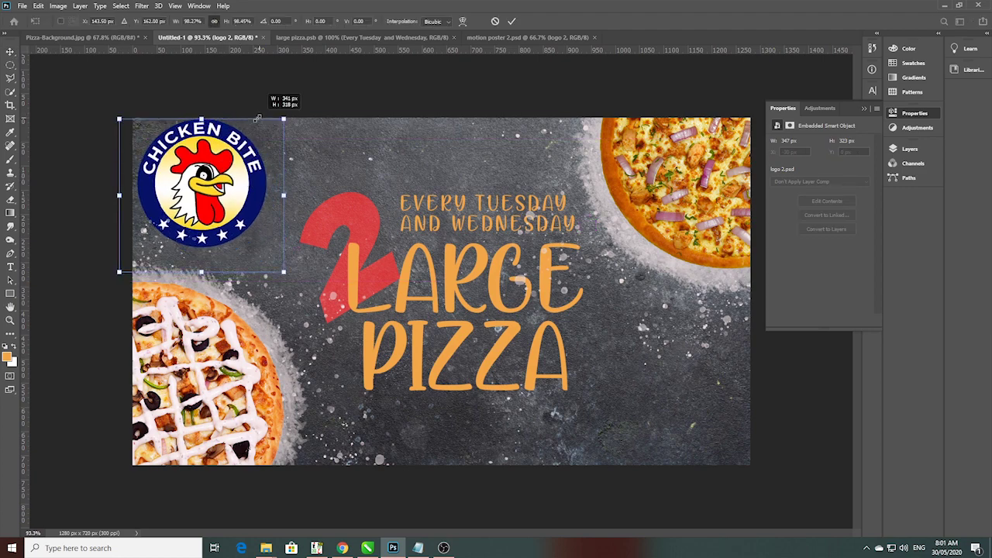
pyautogui.press('Return')
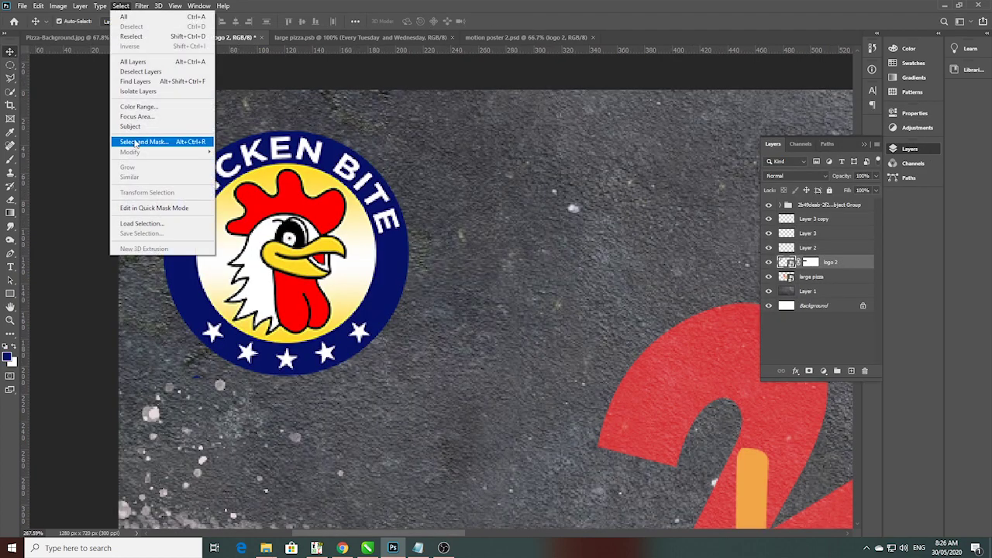
pyautogui.click(159, 142)
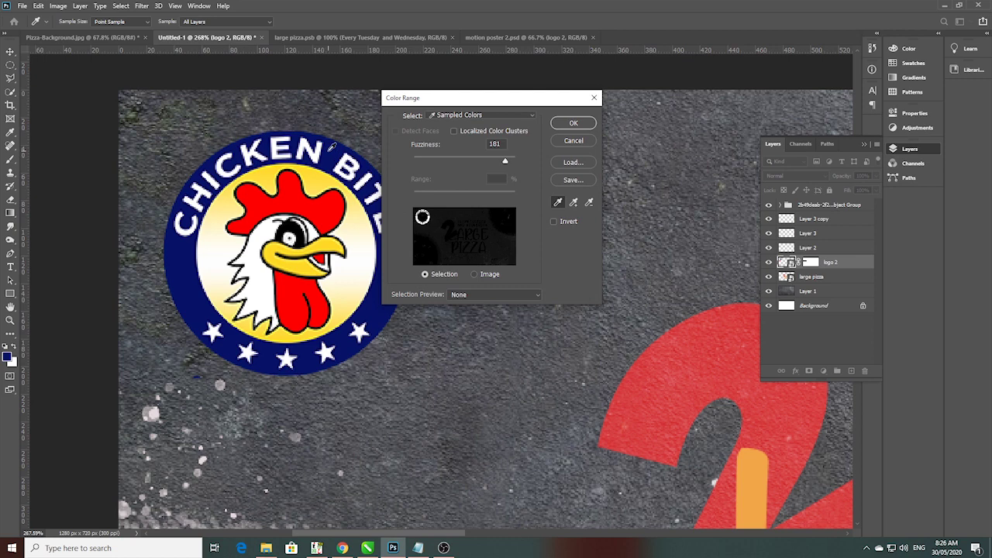
# Select the navy ring with Color Range at fuzziness 188 and mask it out of the logo.
pyautogui.moveTo(491, 164)
pyautogui.mouseDown()
pyautogui.moveTo(470, 161)
pyautogui.moveTo(527, 163)
pyautogui.moveTo(466, 161)
pyautogui.moveTo(509, 162)
pyautogui.moveTo(492, 162)
pyautogui.mouseUp()
pyautogui.click(572, 123)
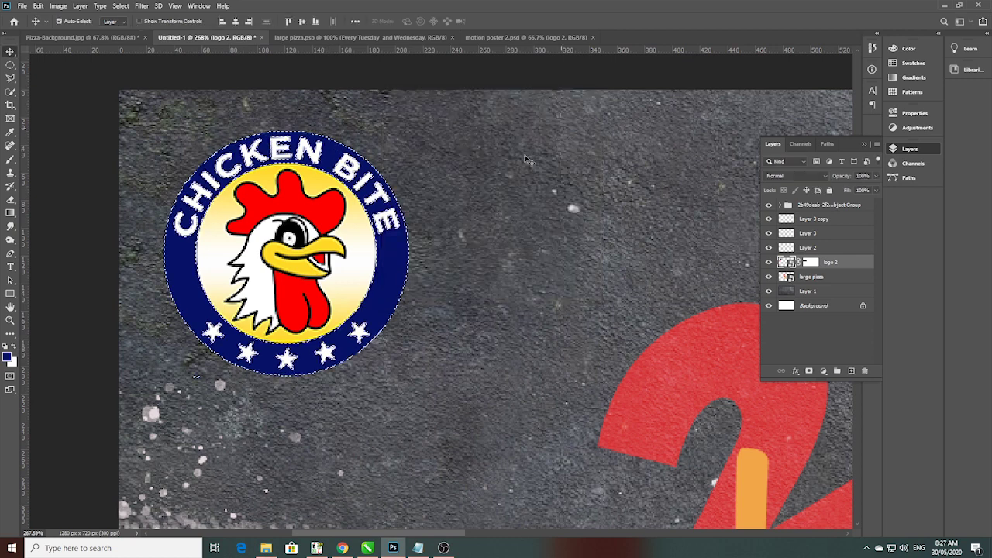
pyautogui.click(810, 262)
pyautogui.press('d')
pyautogui.hotkey('ctrl', 'BackSpace')
pyautogui.press('b')
pyautogui.press('x')
pyautogui.hotkey('ctrl', 'd')
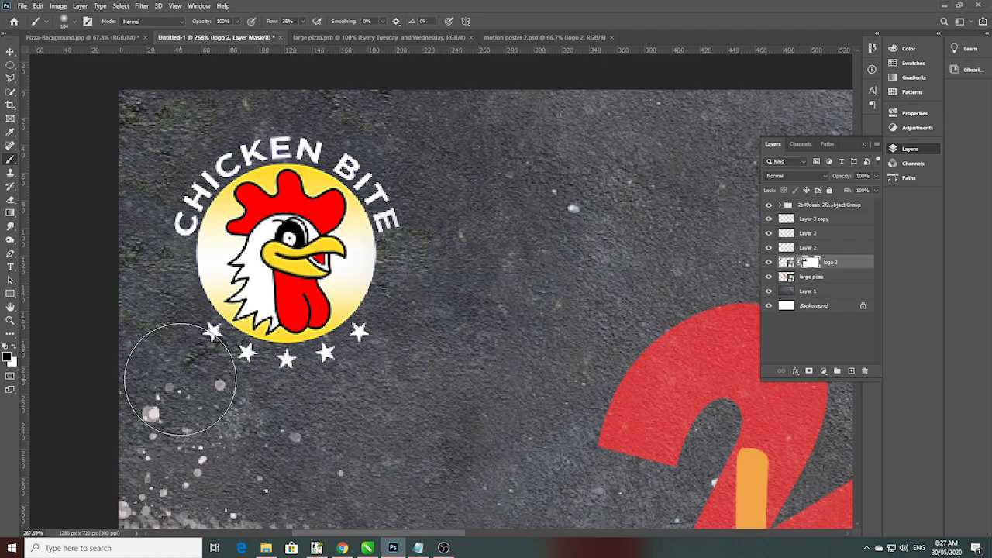
# Shrink the brush, fit the banner in the window and return to the Move tool.
pyautogui.press('[')
pyautogui.press('[')
pyautogui.press('[')
pyautogui.hotkey('ctrl', '0')
pyautogui.press('v')
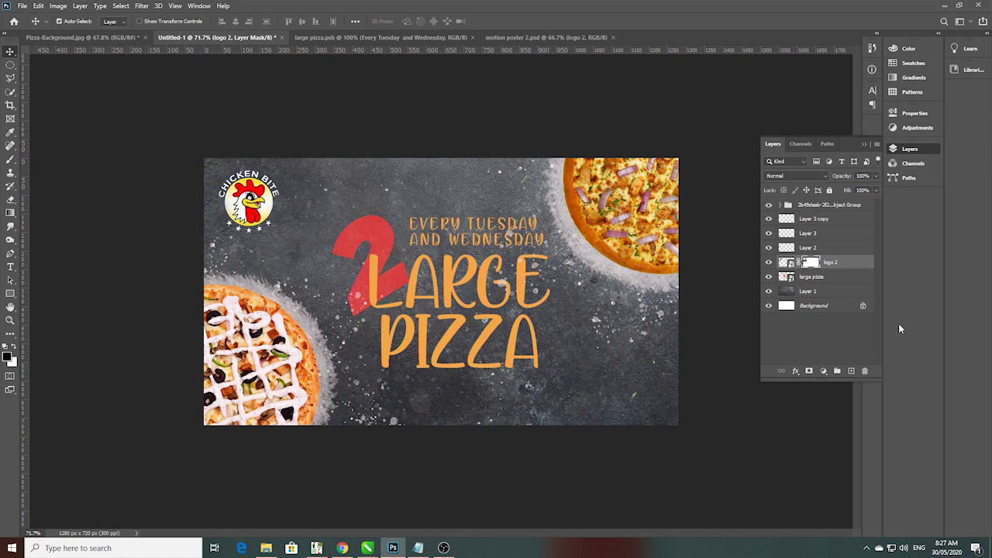
# Set Blend If sliders on the logo 2 layer so texture shows through, at 100% opacity.
pyautogui.doubleClick(872, 264)
pyautogui.moveTo(859, 285)
pyautogui.mouseDown()
pyautogui.moveTo(851, 308)
pyautogui.moveTo(758, 308)
pyautogui.mouseUp()
pyautogui.write('30')
pyautogui.press('Return')
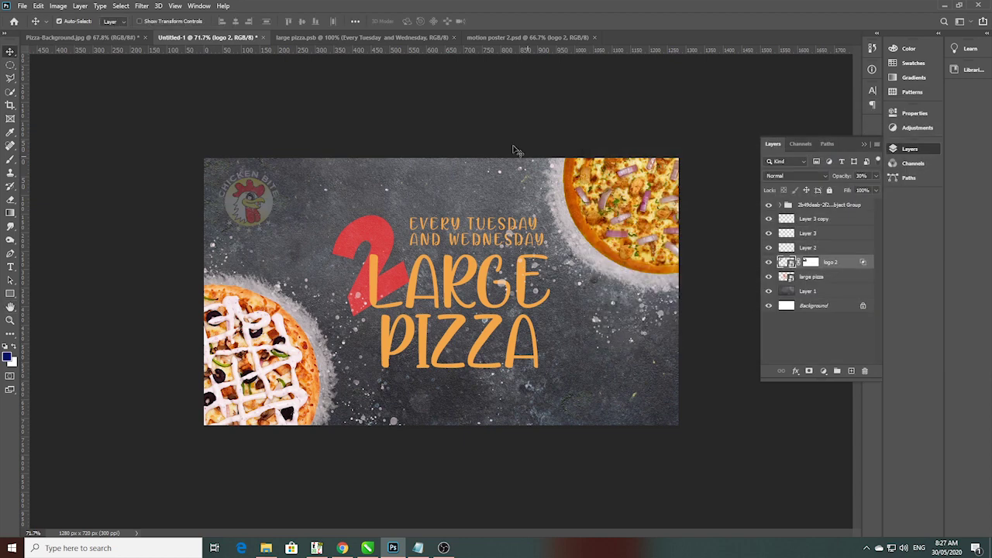
pyautogui.press('0')
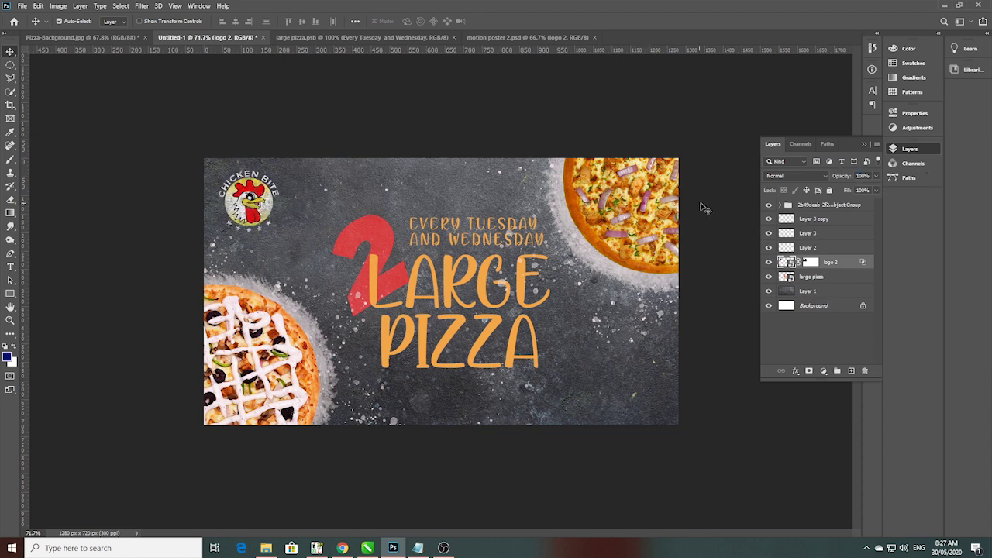
pyautogui.scroll(2, 443, 296)
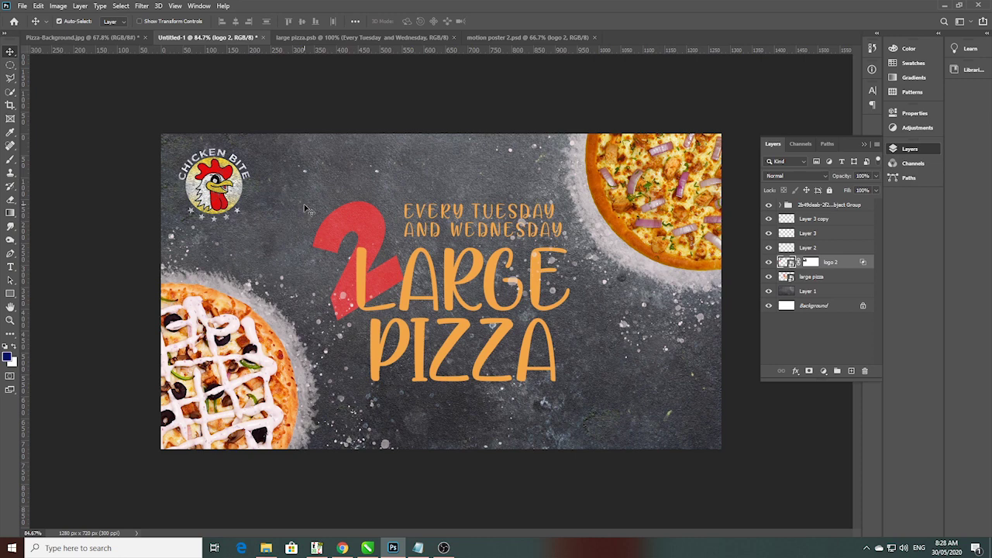
pyautogui.click(458, 276)
# Add the RS 1200/ ONLY price text and move it to the bottom-right corner.
pyautogui.press('t')
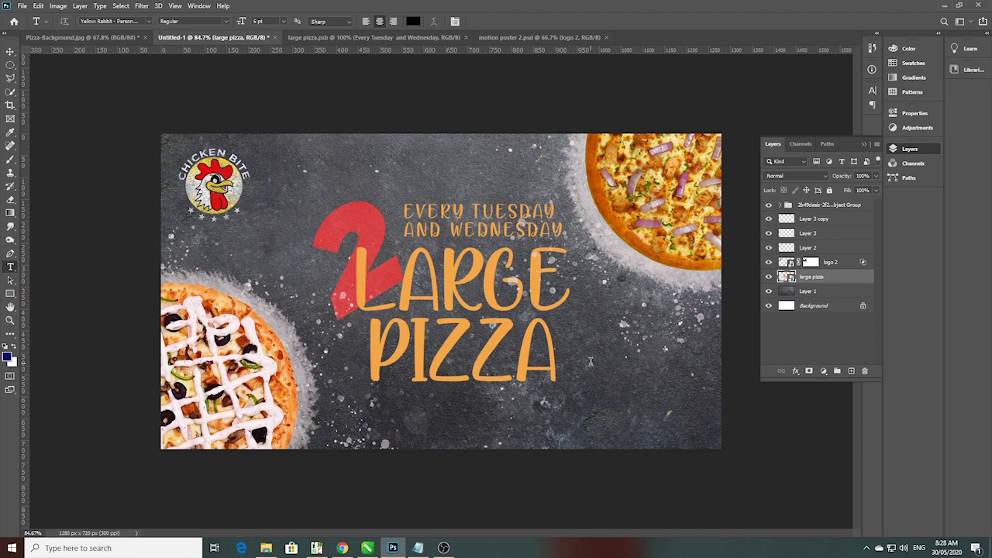
pyautogui.click(590, 361)
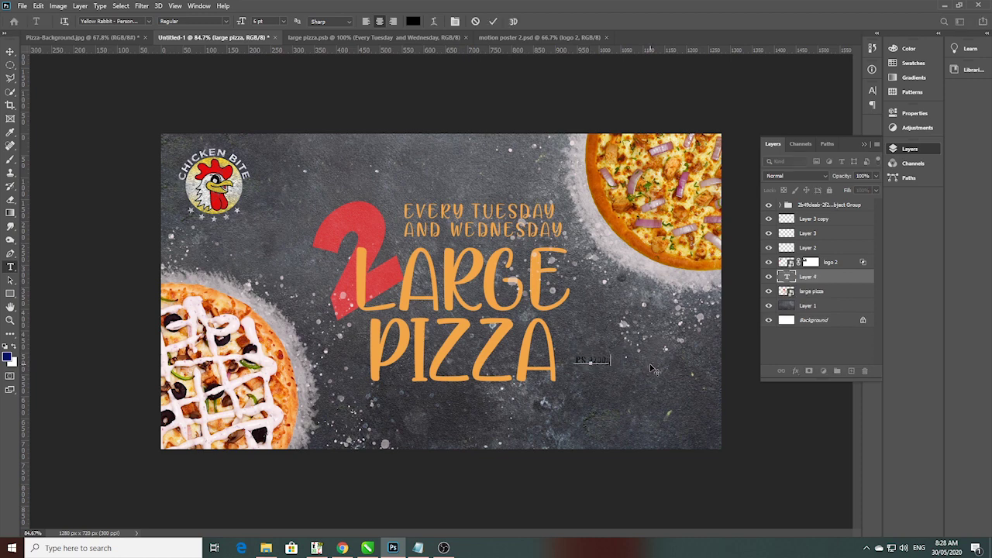
pyautogui.write('/ only')
pyautogui.hotkey('ctrl', 'Return')
pyautogui.press('v')
pyautogui.moveTo(593, 364)
pyautogui.mouseDown()
pyautogui.moveTo(665, 409)
pyautogui.moveTo(705, 420)
pyautogui.moveTo(678, 435)
pyautogui.mouseUp()
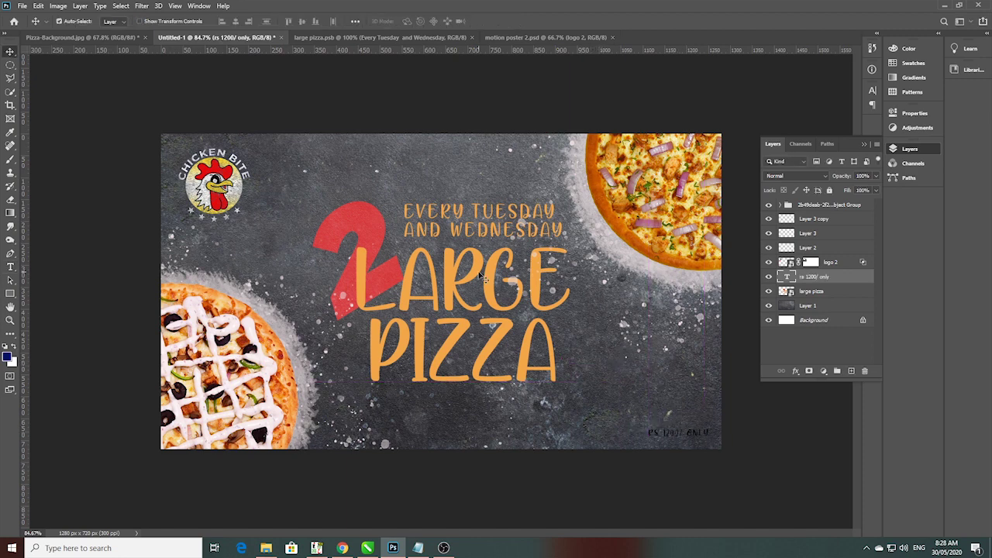
# Set the price text to Gotham Black in white (ffffff).
pyautogui.click(917, 129)
pyautogui.click(915, 114)
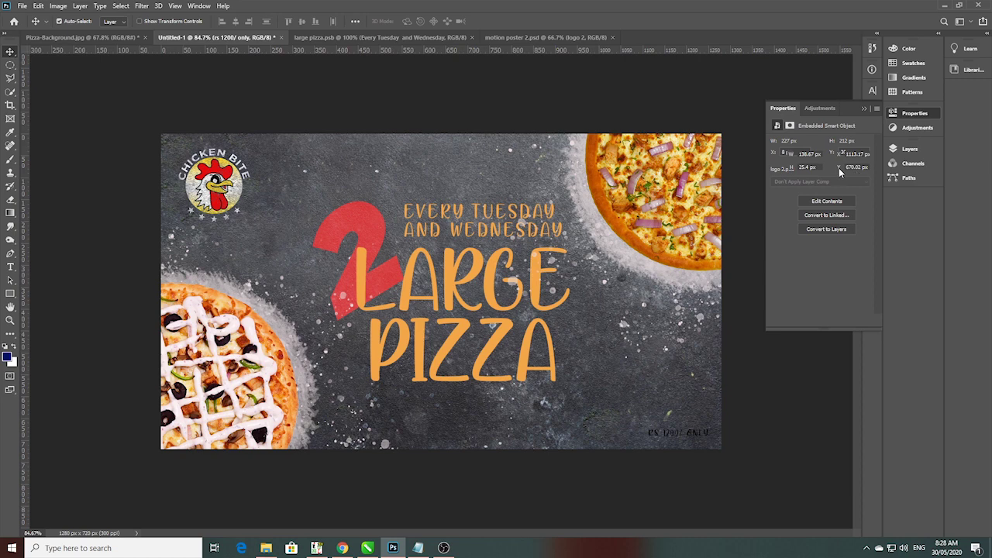
pyautogui.click(868, 215)
pyautogui.click(808, 256)
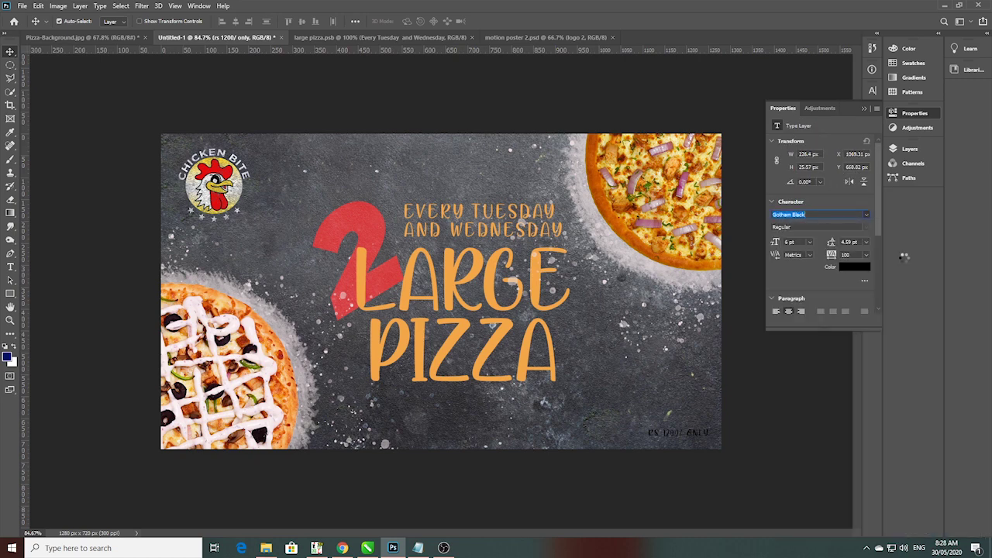
pyautogui.moveTo(633, 438); pyautogui.dragTo(547, 427)
pyautogui.hotkey('ctrl', 't')
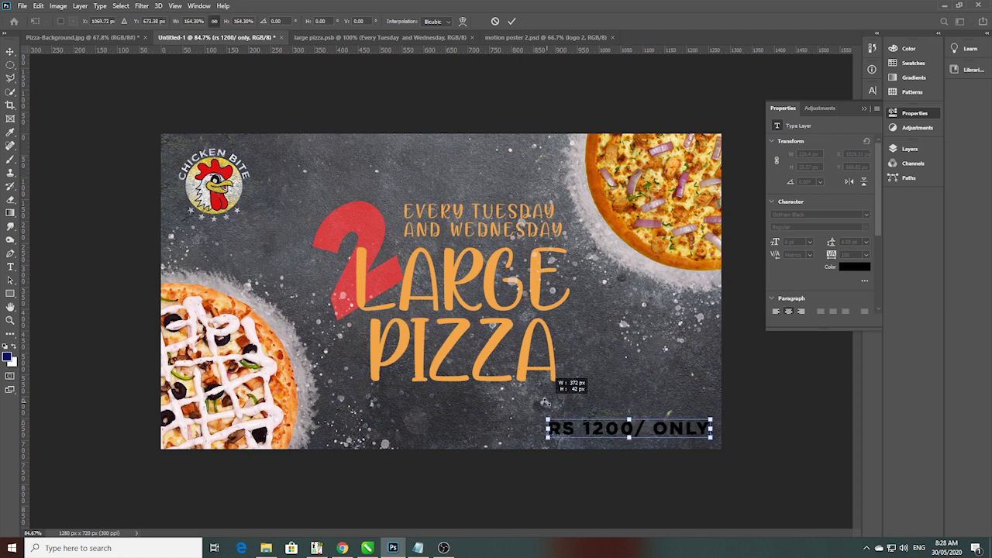
pyautogui.press('Return')
pyautogui.click(854, 267)
pyautogui.write('ffffff')
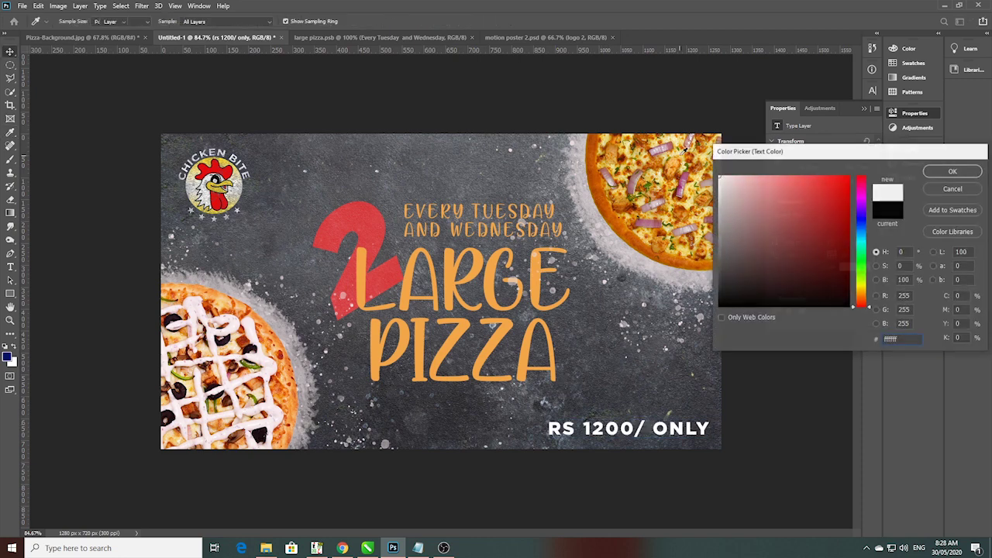
pyautogui.press('Return')
# Enlarge the price text in the bottom-right corner and draw a rectangle around it.
pyautogui.hotkey('ctrl', '-')
pyautogui.moveTo(547, 421)
pyautogui.mouseDown()
pyautogui.moveTo(448, 249)
pyautogui.moveTo(549, 417)
pyautogui.mouseUp()
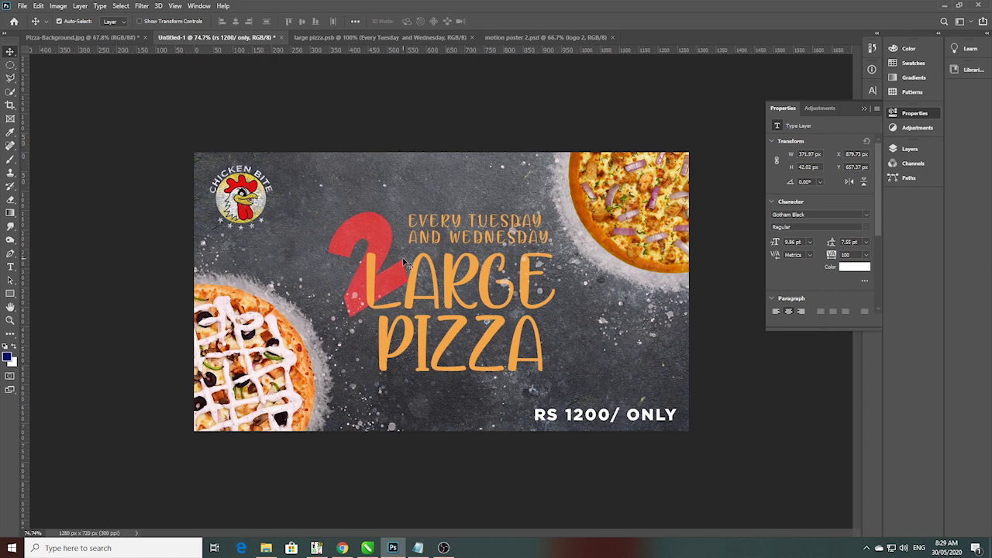
pyautogui.hotkey('ctrl', 't')
pyautogui.moveTo(532, 424)
pyautogui.mouseDown()
pyautogui.moveTo(375, 369)
pyautogui.moveTo(531, 410)
pyautogui.moveTo(520, 409)
pyautogui.mouseUp()
pyautogui.press('Return')
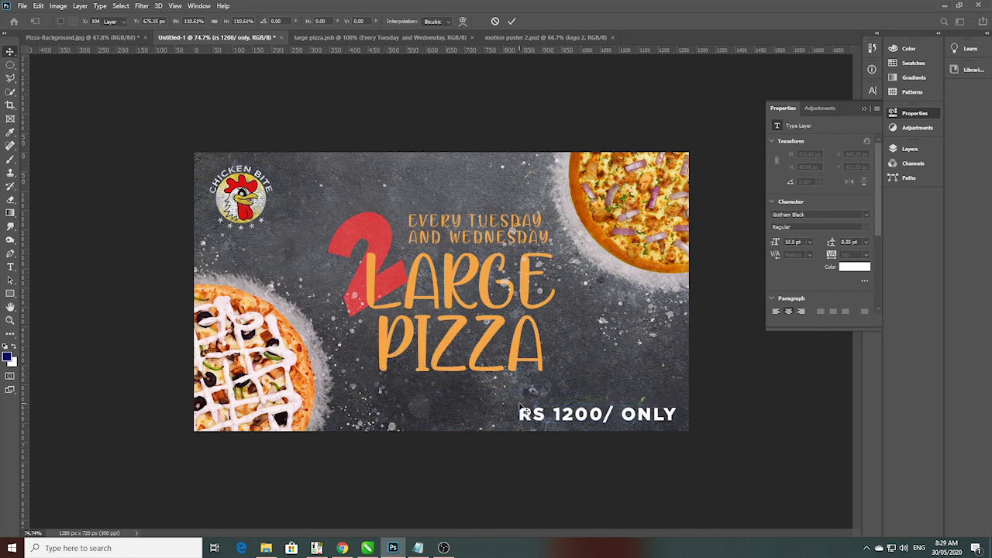
pyautogui.click(11, 293)
pyautogui.moveTo(517, 402); pyautogui.dragTo(681, 424)
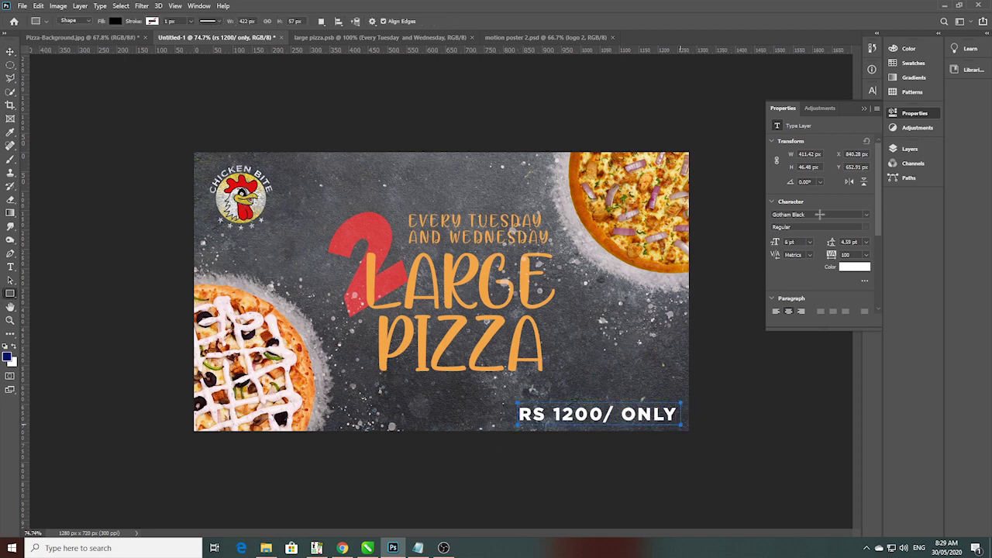
# Make the rectangle a black bar and stack the price text above it.
pyautogui.press('F7')
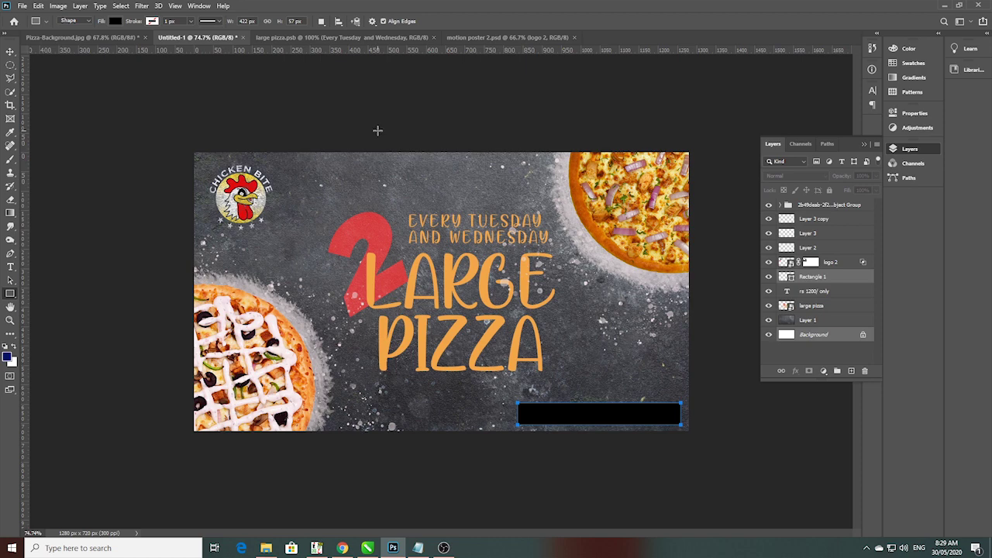
pyautogui.keyDown('shift'); pyautogui.click(813, 291); pyautogui.keyUp('shift')
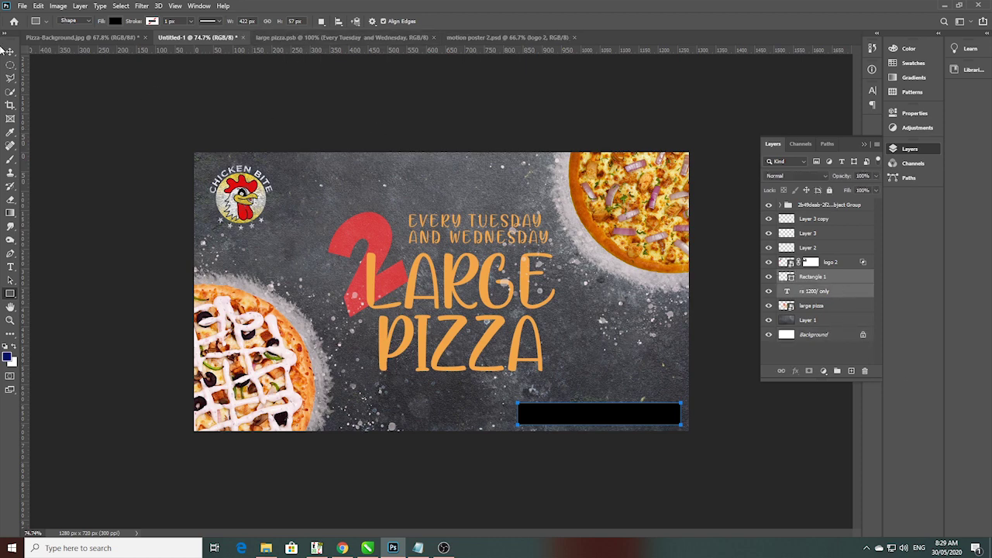
pyautogui.press('v')
pyautogui.moveTo(858, 289); pyautogui.dragTo(852, 271)
pyautogui.scroll(3, 644, 437)
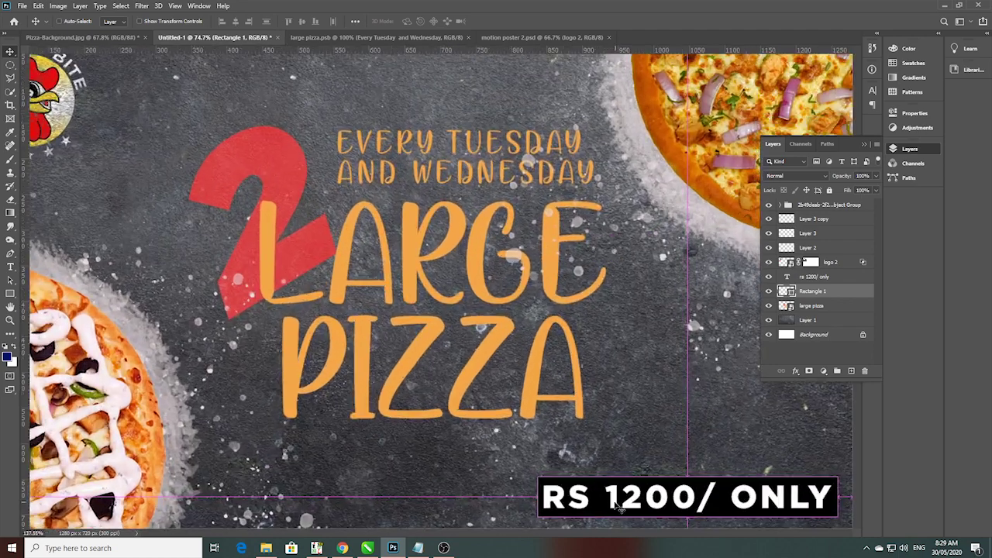
# Stretch the black bar to fit the price and centre the text on it.
pyautogui.hotkey('ctrl', 't')
pyautogui.moveTo(533, 496); pyautogui.dragTo(530, 497)
pyautogui.press('Return')
pyautogui.keyDown('shift'); pyautogui.click(814, 276); pyautogui.keyUp('shift')
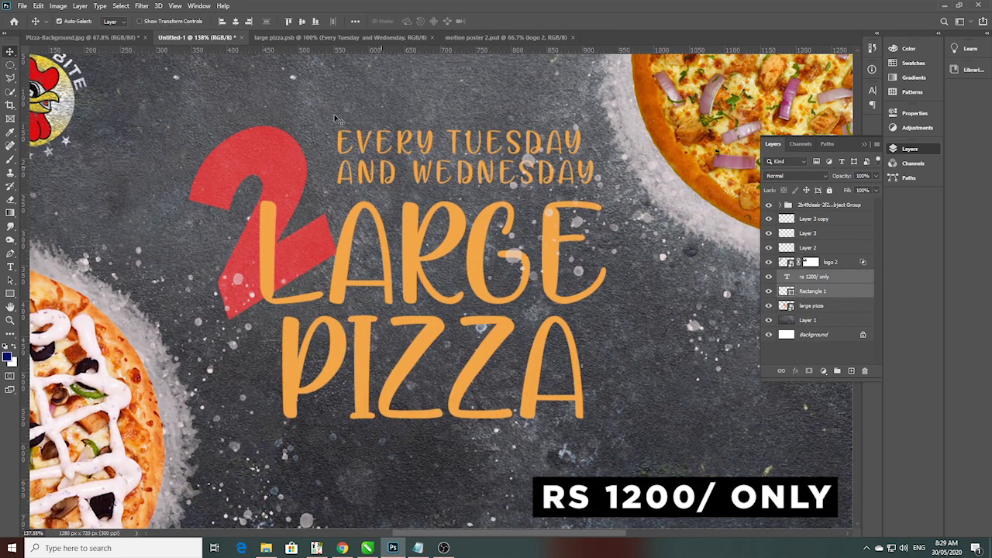
pyautogui.click(291, 21)
pyautogui.scroll(-2, 643, 465)
pyautogui.scroll(-2, 643, 488)
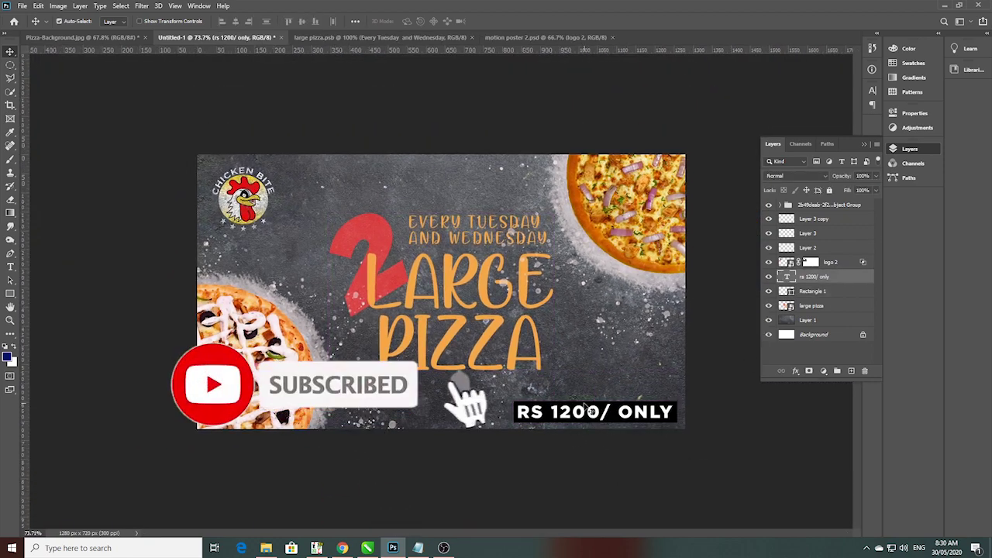
# Change the price bar's fill colour to white.
pyautogui.click(590, 409)
pyautogui.doubleClick(787, 291)
pyautogui.moveTo(775, 217); pyautogui.dragTo(696, 144)
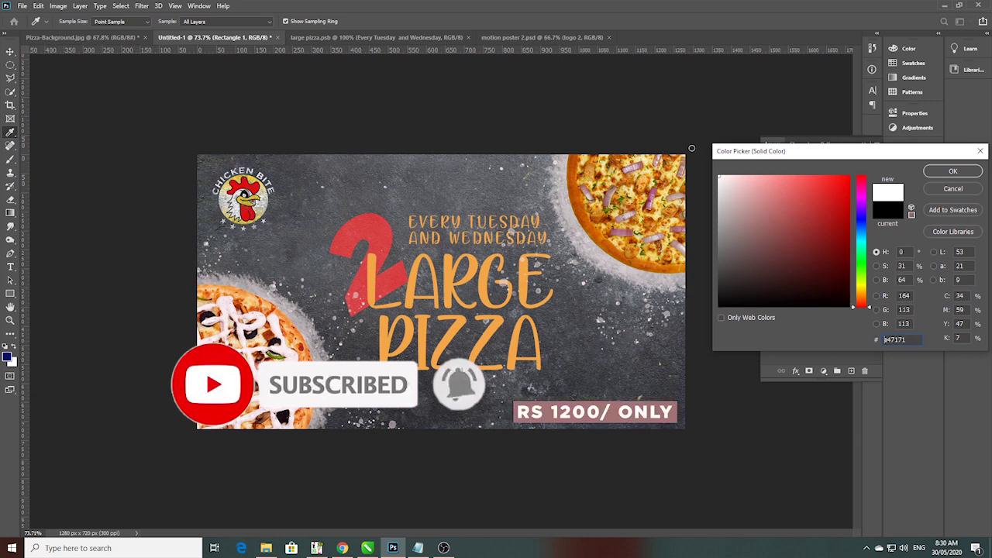
pyautogui.press('Return')
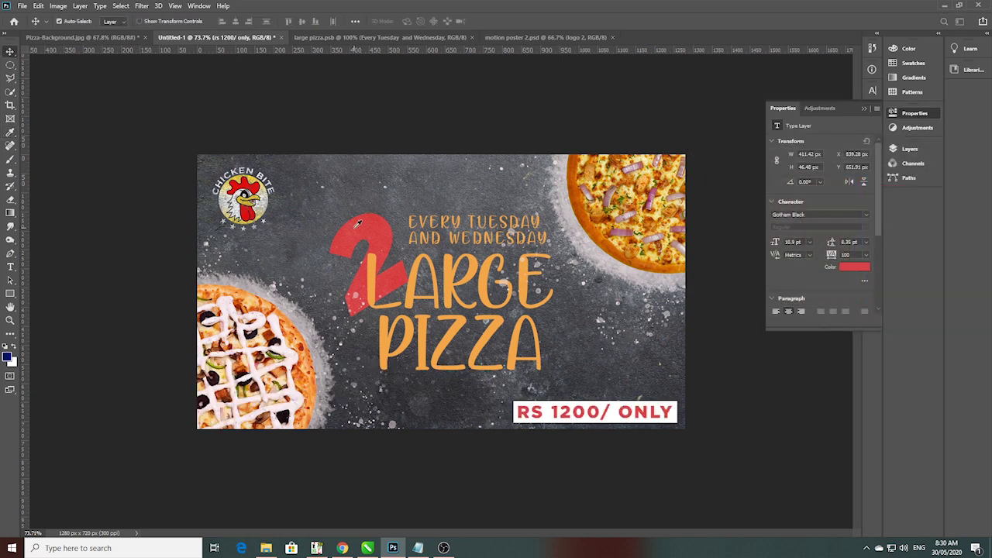
# Change the RS 1200/ ONLY text colour to red.
pyautogui.click(857, 262)
pyautogui.press('Return')
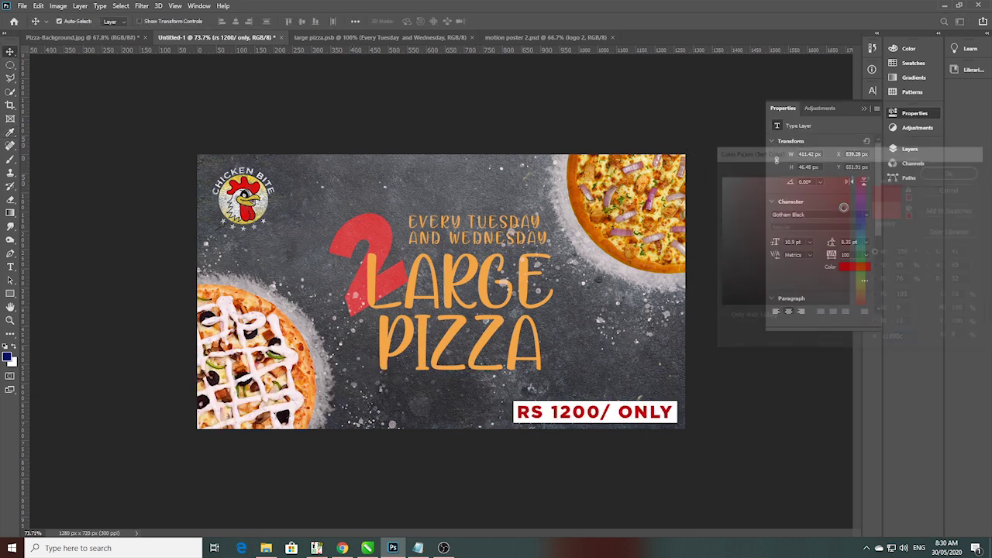
pyautogui.scroll(1, 509, 243)
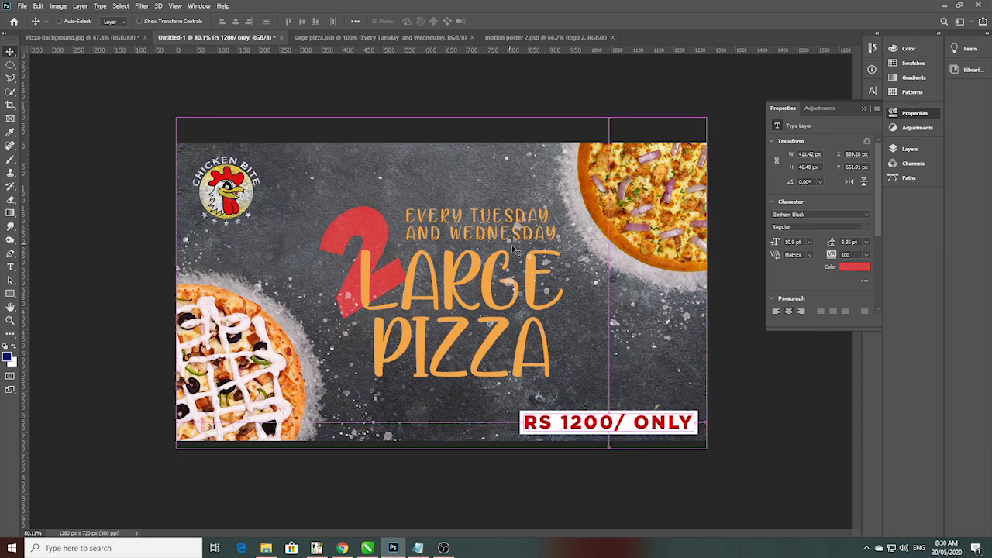
pyautogui.scroll(1, 519, 209)
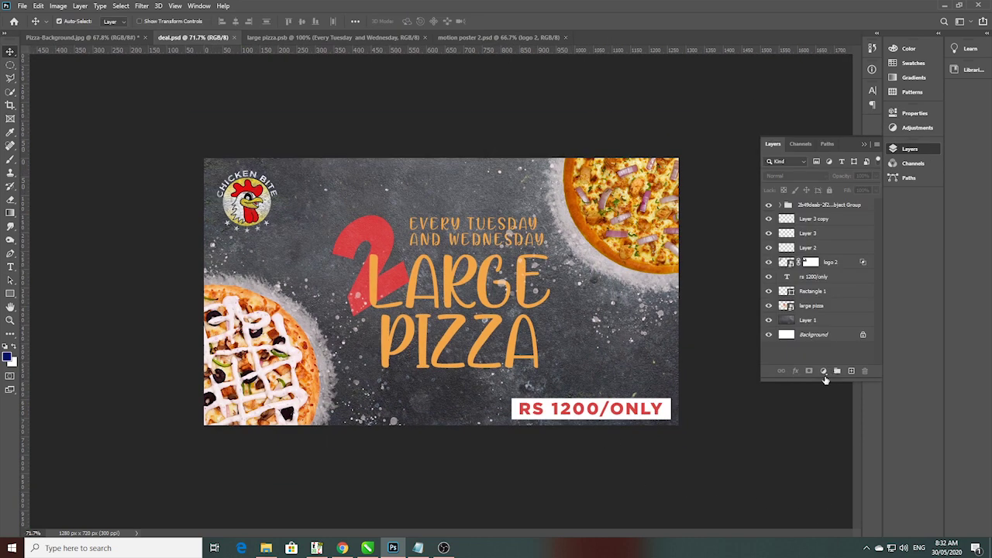
pyautogui.click(823, 370)
pyautogui.click(875, 276)
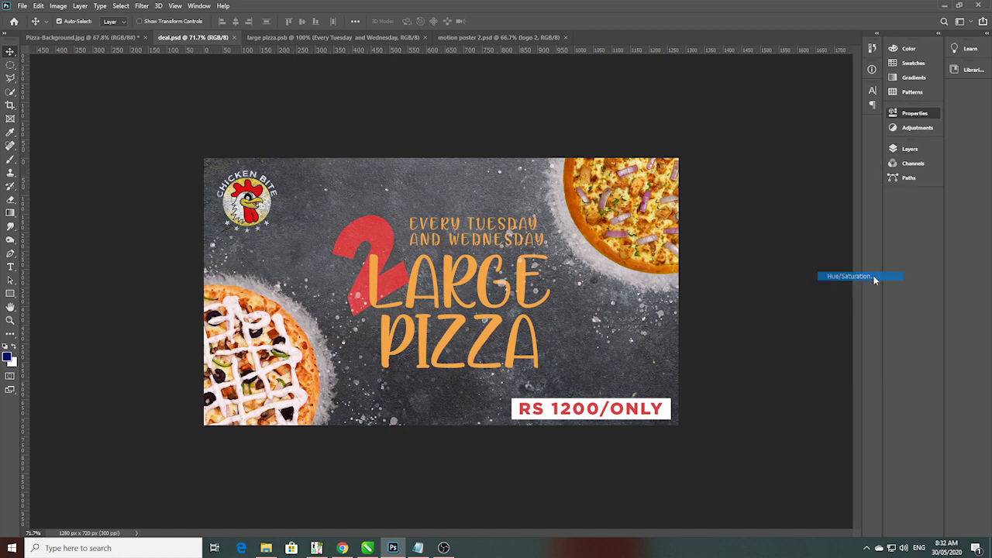
# Nudge the Hue/Saturation layer's hue to +2, raise saturation slightly, and view at actual size.
pyautogui.moveTo(819, 181); pyautogui.dragTo(821, 181)
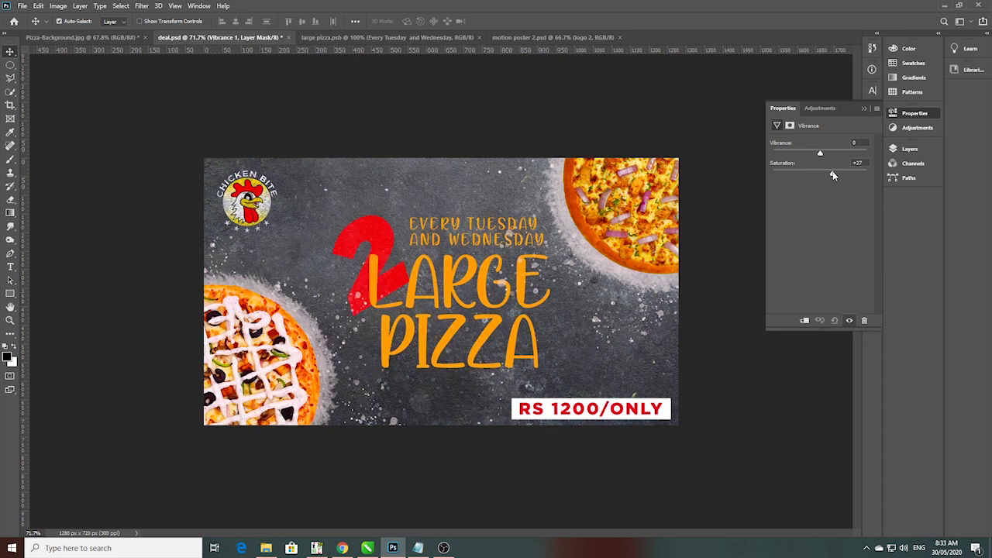
pyautogui.moveTo(825, 176)
pyautogui.mouseDown()
pyautogui.moveTo(818, 154)
pyautogui.moveTo(826, 156)
pyautogui.mouseUp()
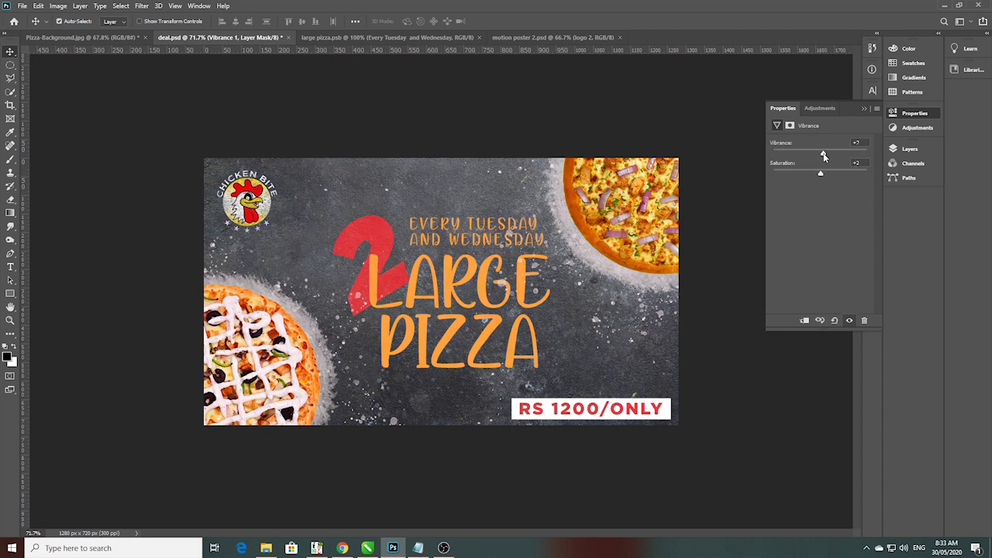
pyautogui.hotkey('ctrl', '+')
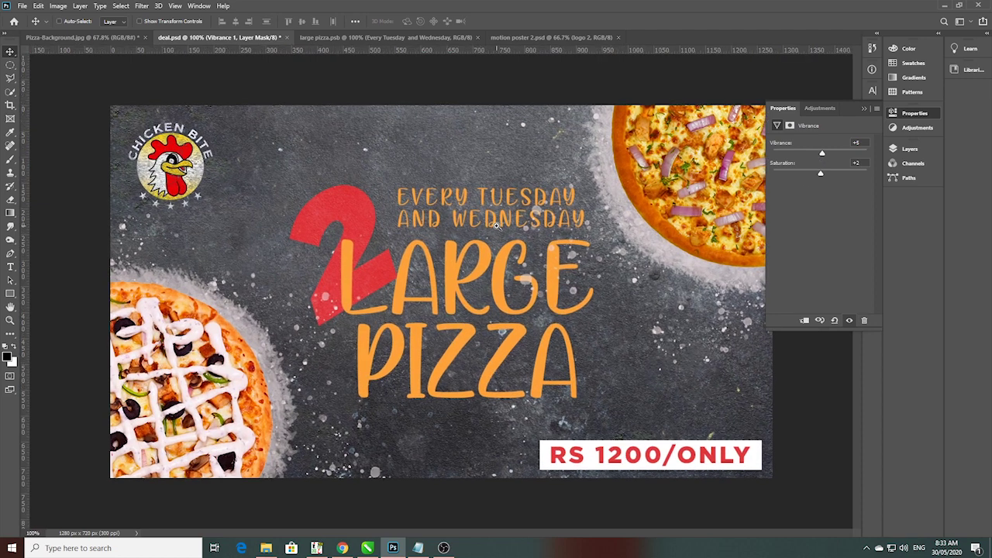
pyautogui.click(142, 5)
pyautogui.click(917, 153)
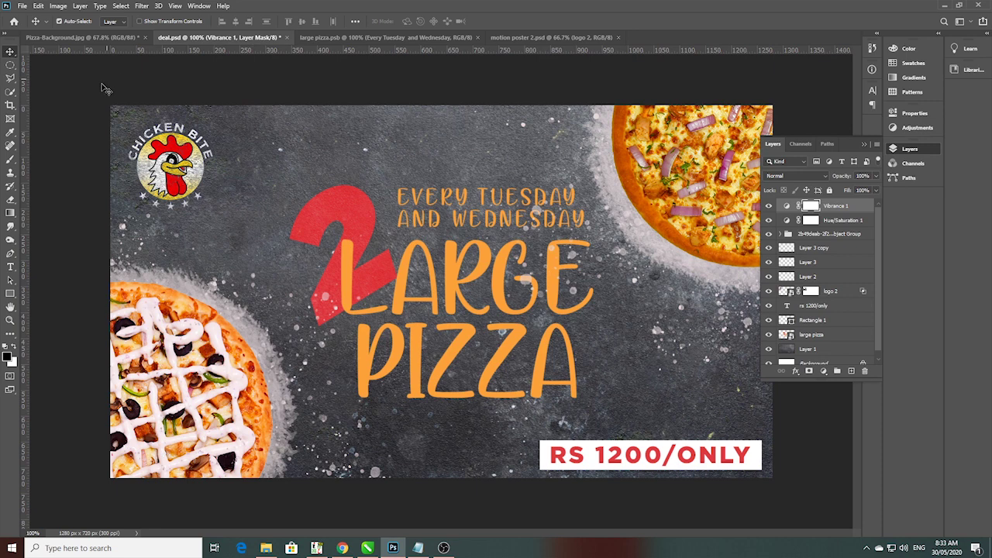